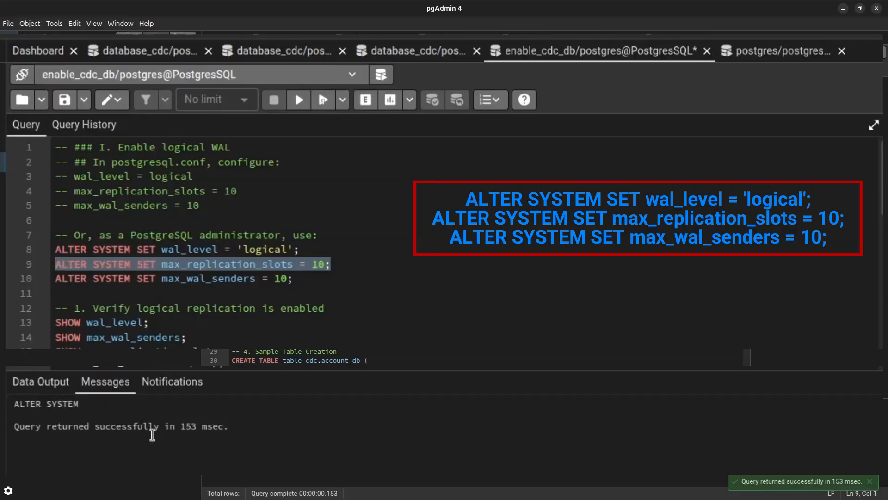
- Run only the ALTER SYSTEM statement that sets max_wal_senders to 10
left_click_drag(292, 278, 55, 278)
left_click(297, 101)
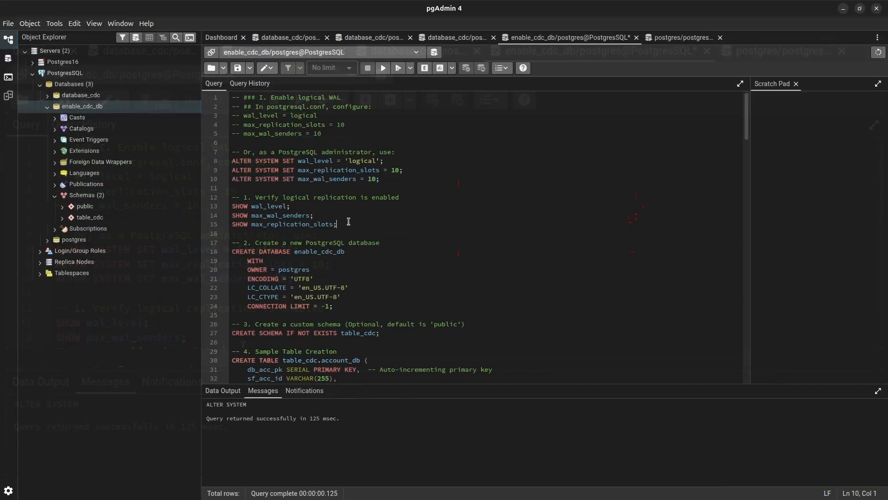
left_click(349, 222)
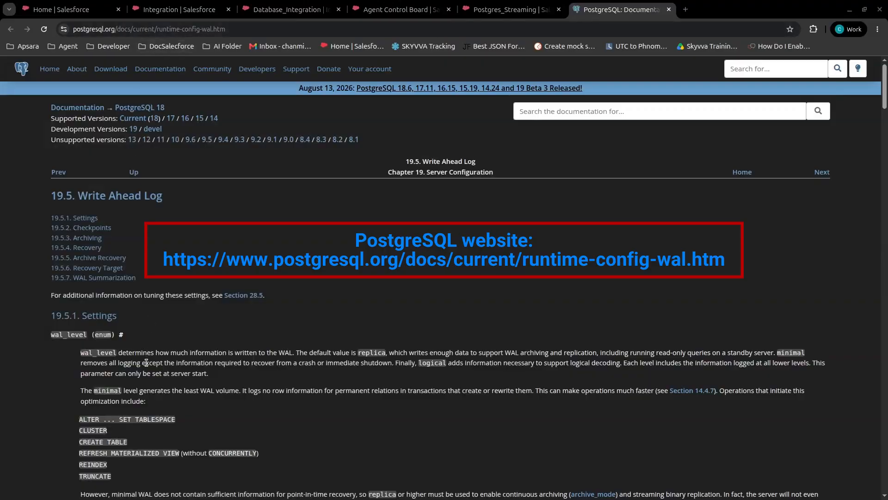
- Review the wal_level description, including the logical level, in the Write Ahead Log documentation
scroll(115, 356, "down", 8)
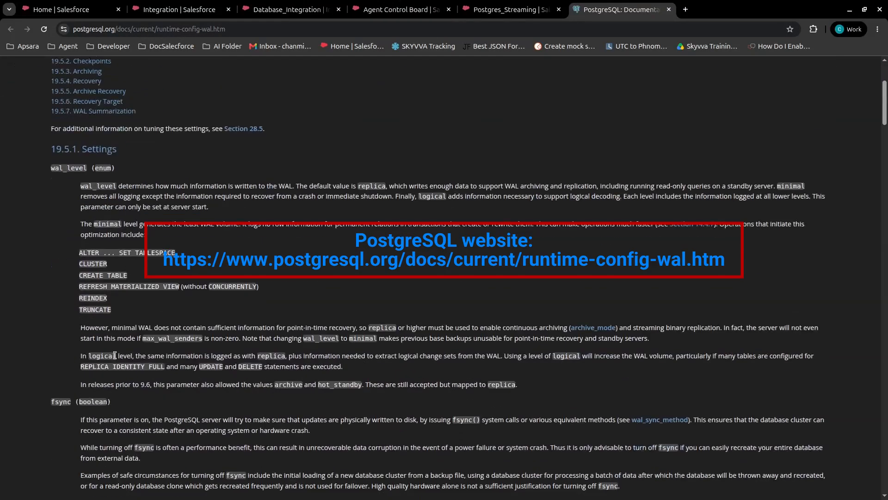
scroll(117, 356, "up", 8)
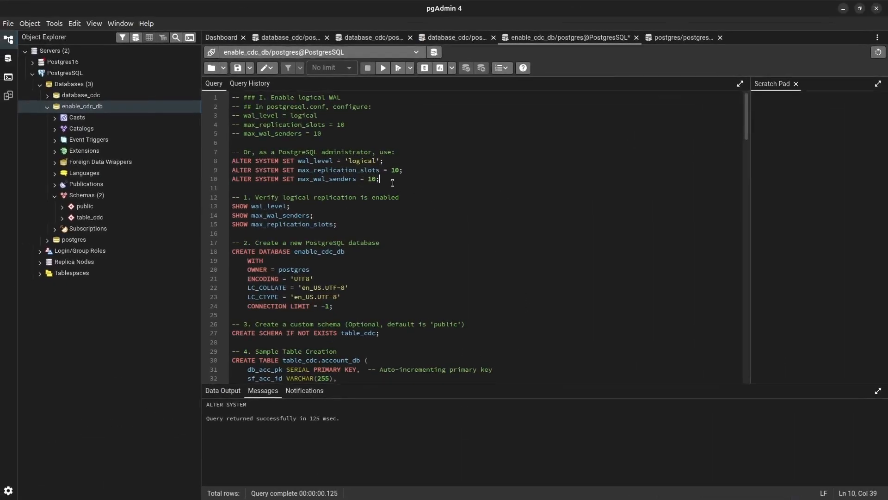
- Verify logical replication by running the SHOW statements for wal_level, max_wal_senders and max_replication_slots one at a time
triple_click(292, 205)
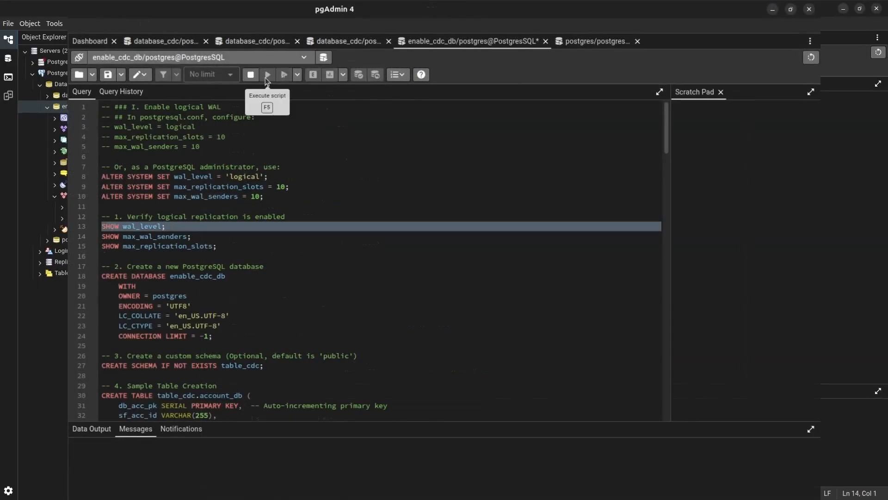
left_click(267, 75)
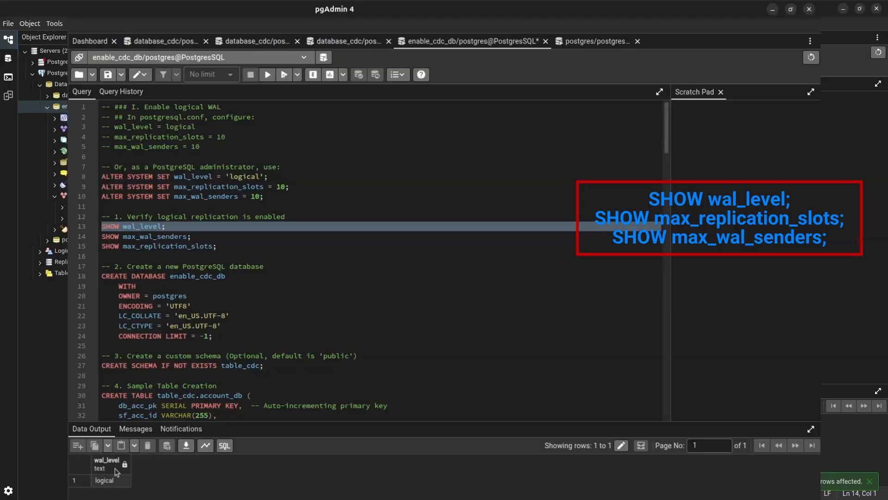
left_click_drag(191, 237, 101, 236)
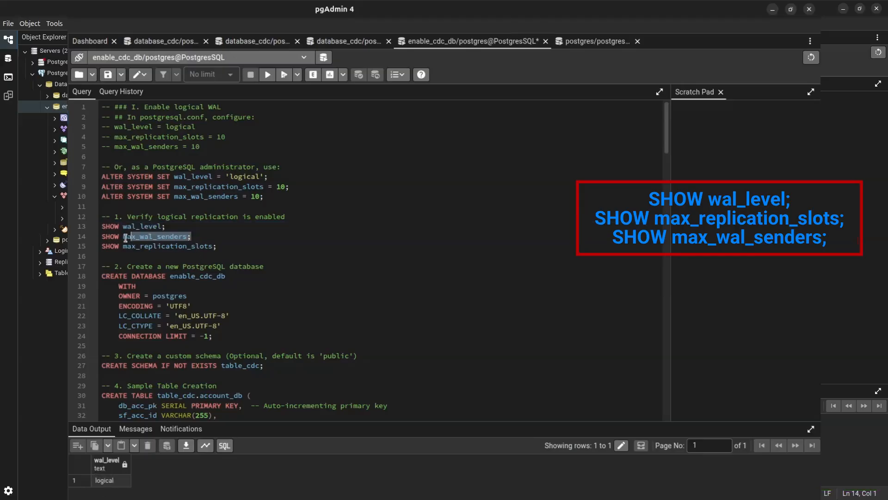
left_click(267, 74)
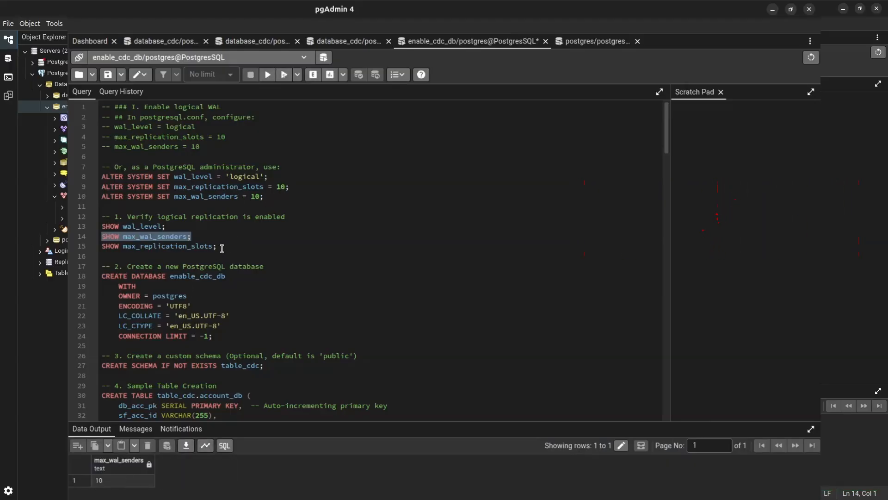
left_click_drag(224, 246, 75, 249)
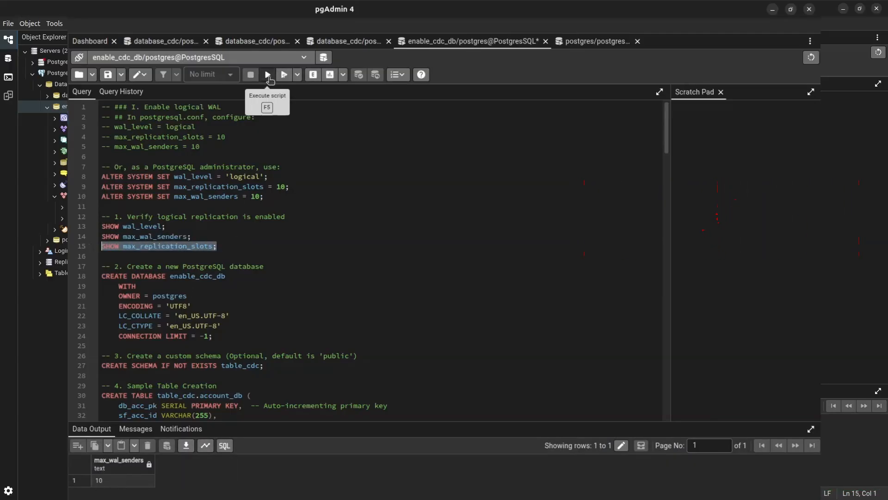
left_click(267, 74)
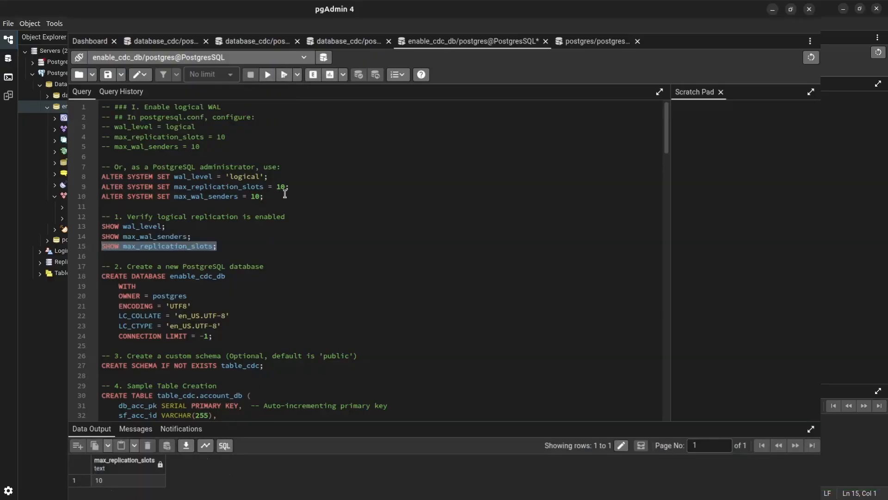
left_click(251, 245)
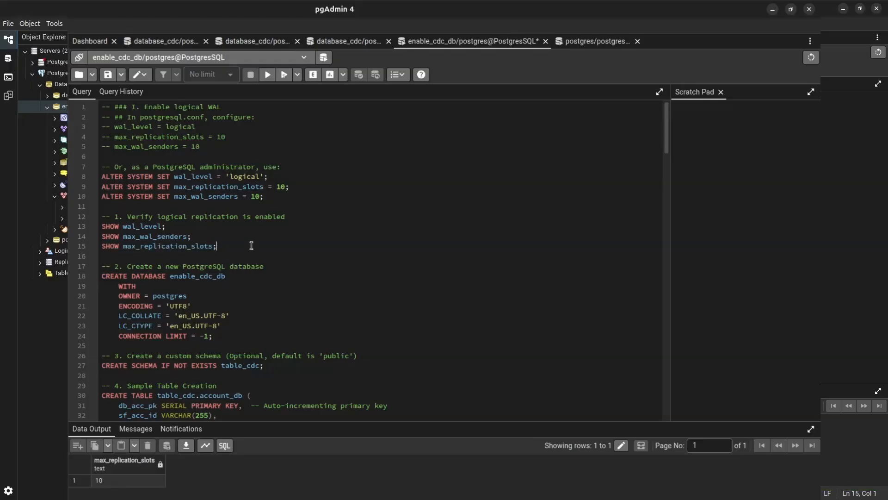
- Review the statements creating enable_cdc_db, table_cdc and account_db, and locate the account_db table under the table_cdc schema in the object tree
scroll(368, 222, "down", 5)
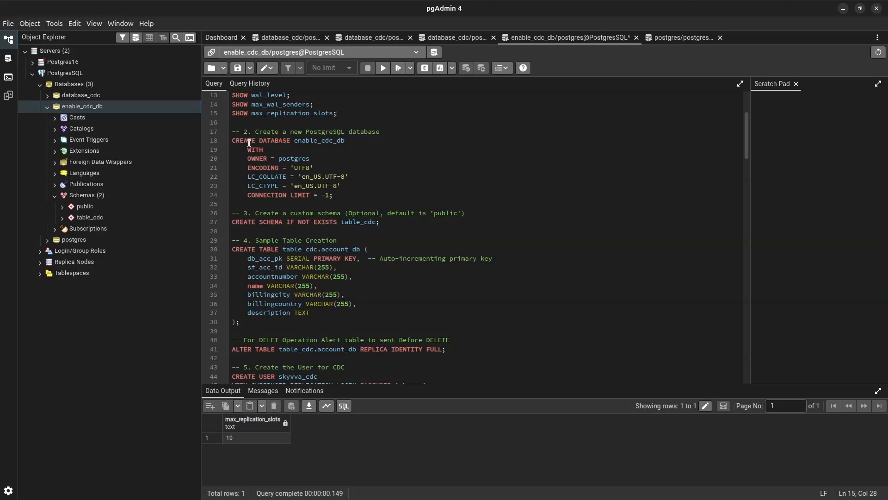
double_click(309, 141)
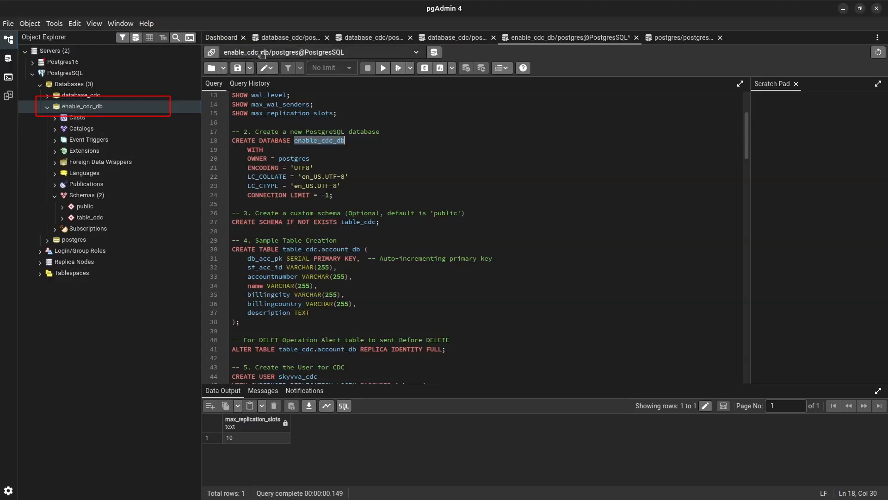
left_click(355, 225)
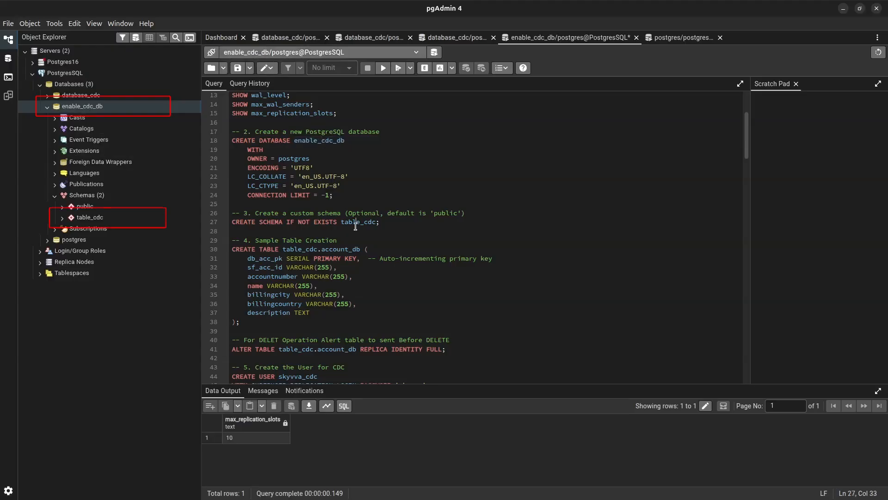
left_click(317, 267)
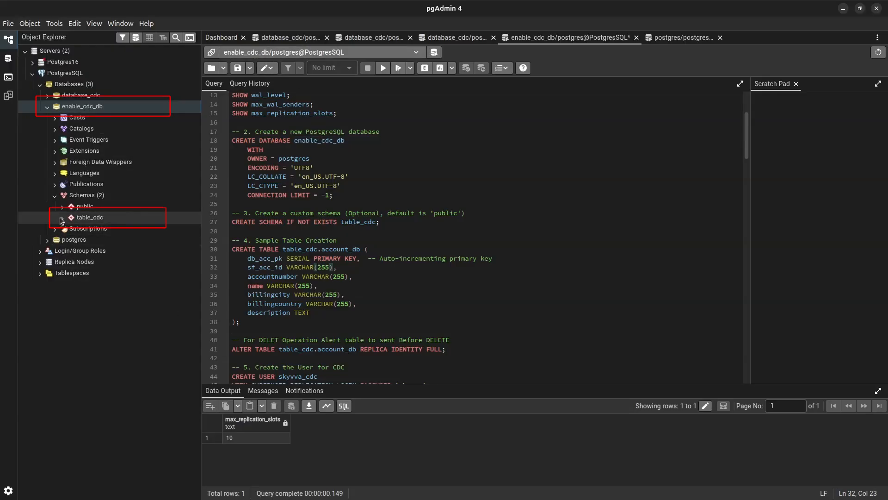
left_click(64, 220)
left_click(63, 220)
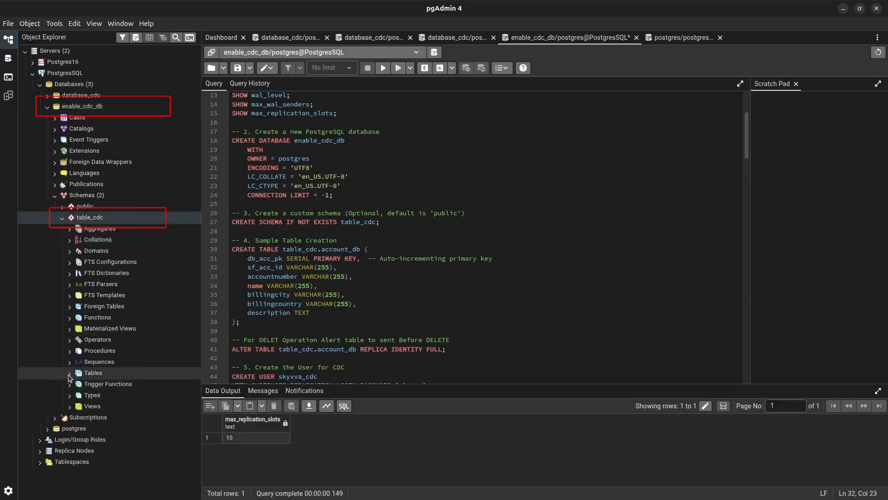
left_click(71, 374)
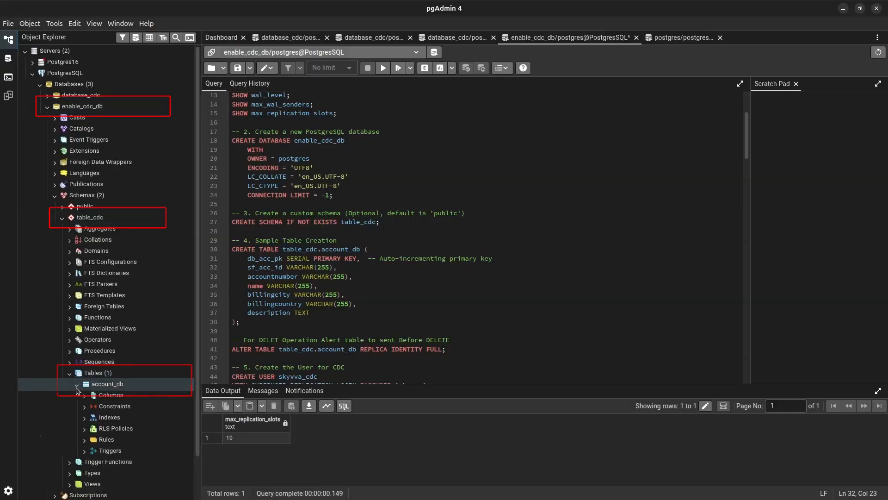
left_click(105, 387)
- Review the script's replica identity statement and the statements that create skyvva_cdc or alter it to a superuser
scroll(485, 296, "down", 2)
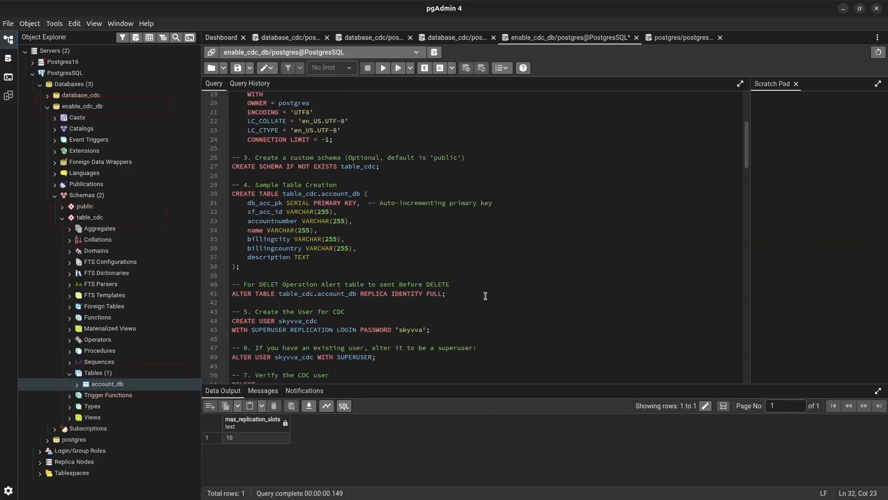
scroll(485, 296, "down", 4)
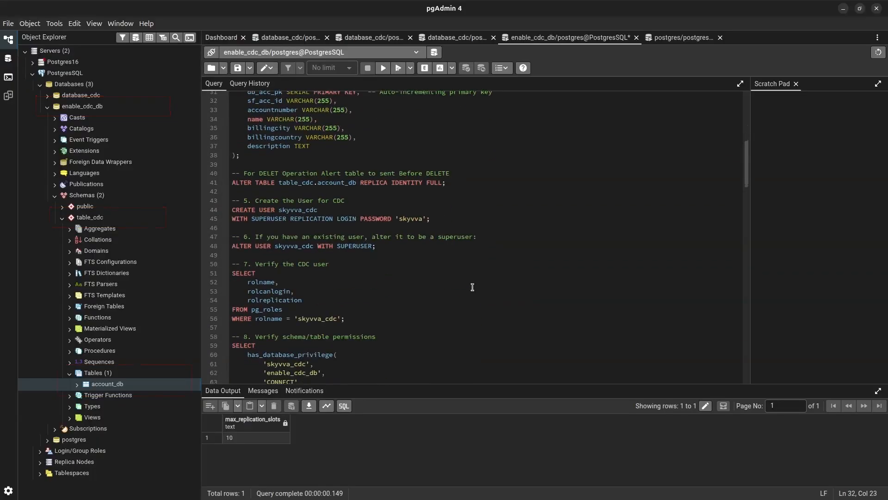
left_click_drag(432, 219, 229, 209)
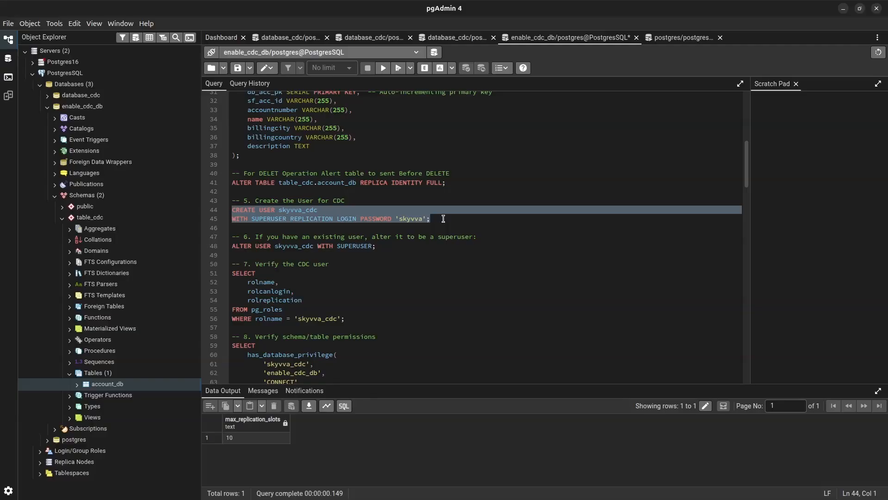
scroll(333, 275, "down", 3)
left_click(364, 135)
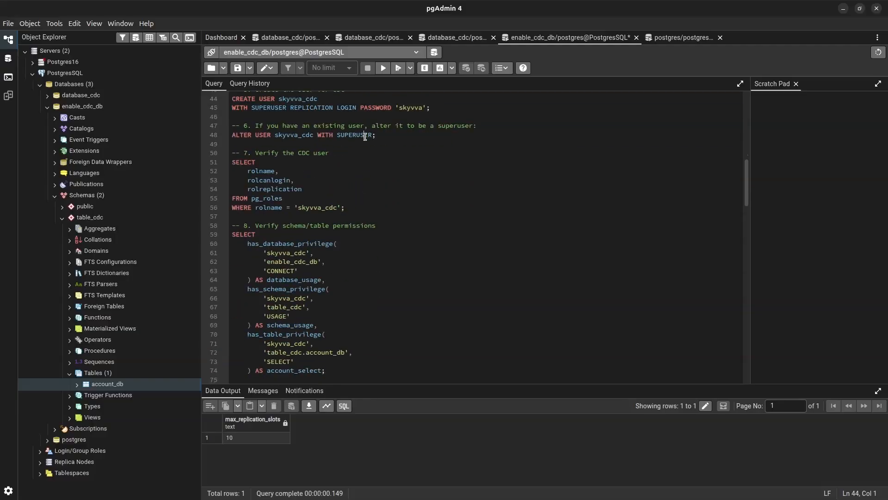
- Run the pg_roles query that verifies the skyvva_cdc user, then enlarge the results area and widen the rolname column
double_click(324, 207)
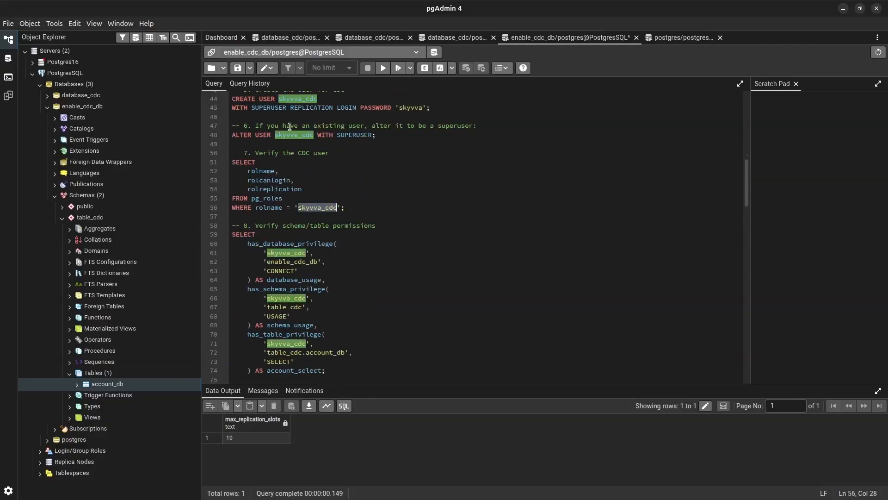
left_click_drag(354, 207, 229, 159)
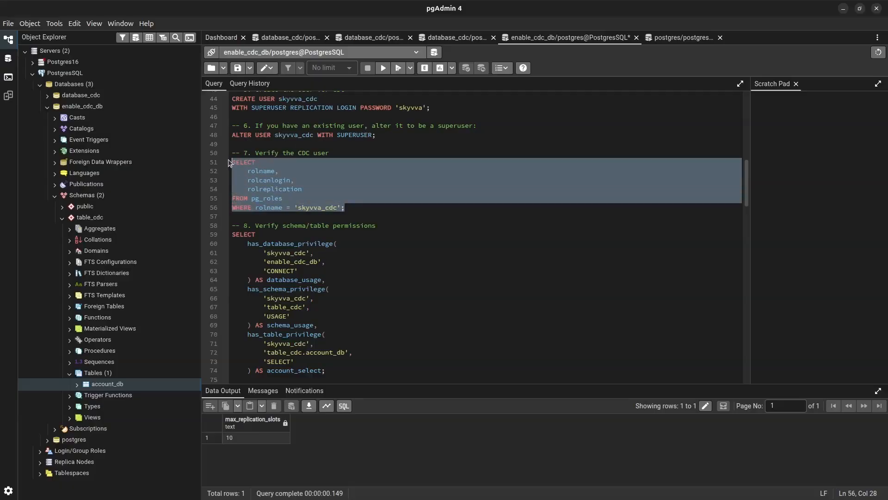
left_click(383, 69)
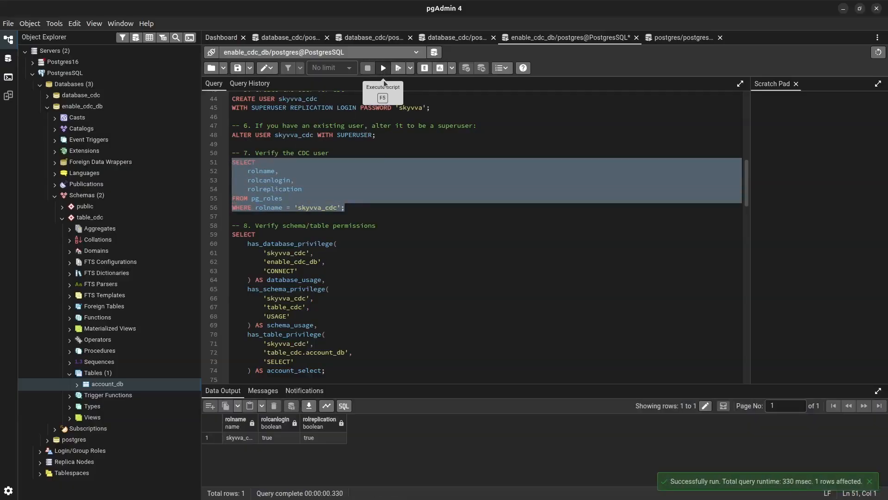
left_click_drag(357, 384, 357, 296)
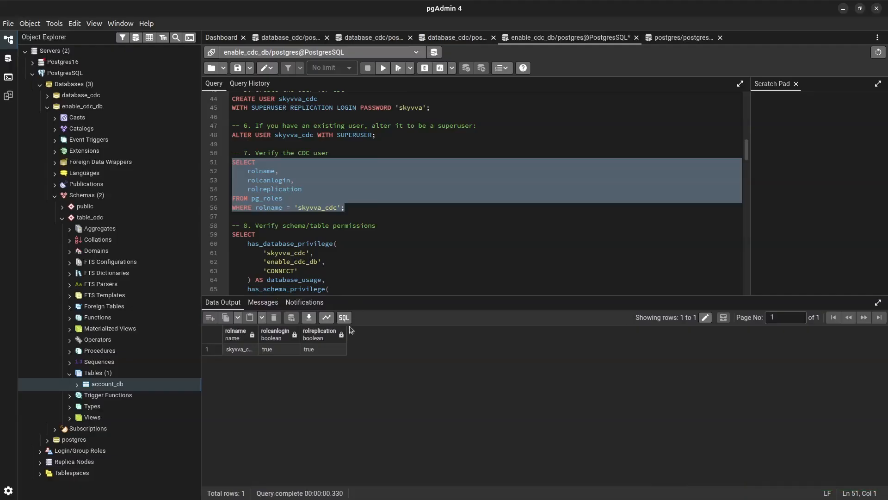
left_click_drag(258, 334, 284, 332)
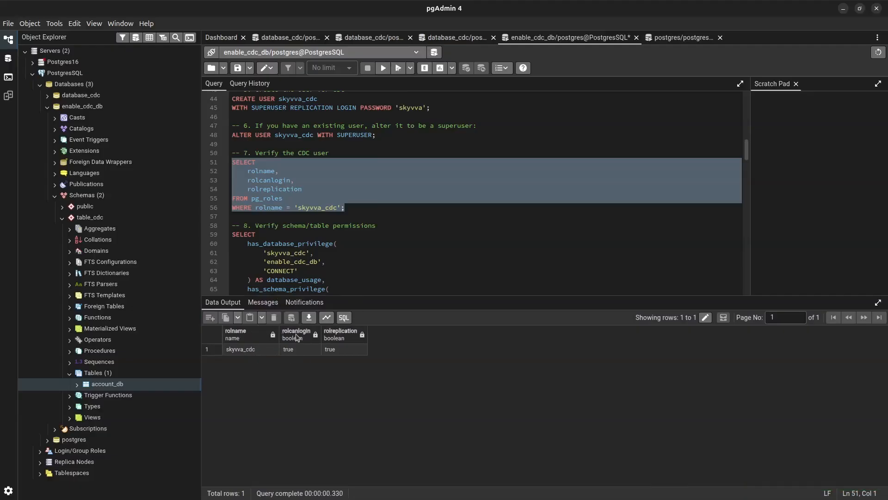
- Run the section 8 query that checks skyvva_cdc's privileges on enable_cdc_db, the table_cdc schema and the account_db table
left_click(260, 244)
scroll(270, 238, "down", 4)
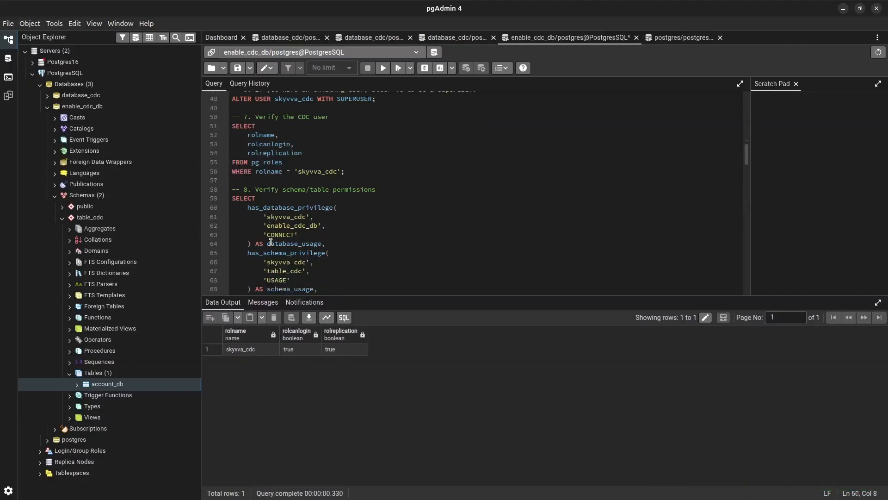
left_click_drag(231, 124, 251, 269)
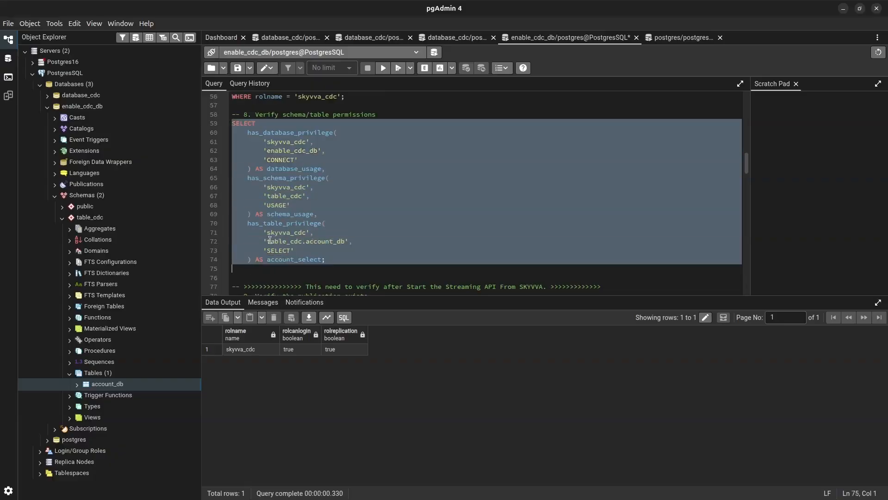
left_click(383, 69)
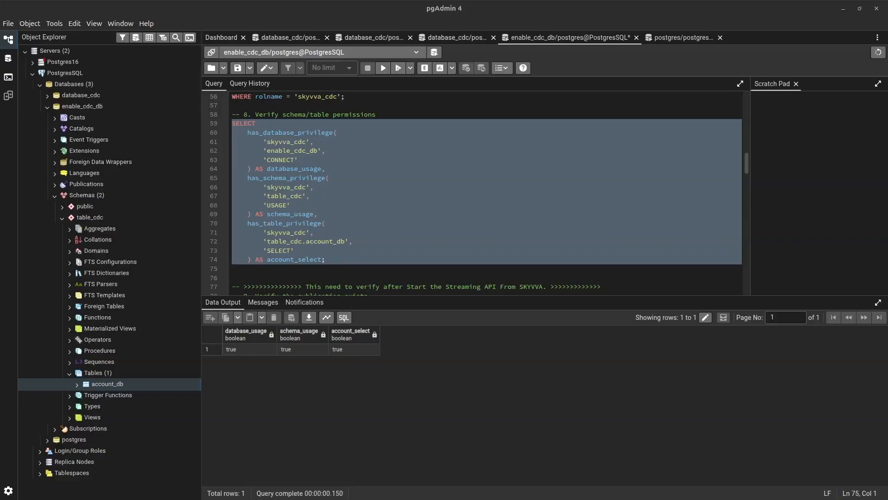
- Switch to the SKYVVA Agent Control Board in the browser, ping the M_9020_Open agent's connections and save the connection
key("alt+Tab")
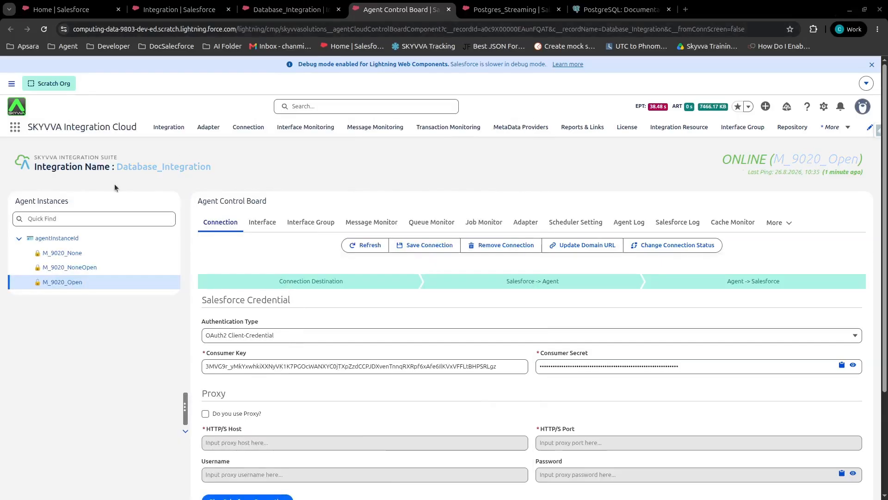
left_click(79, 286)
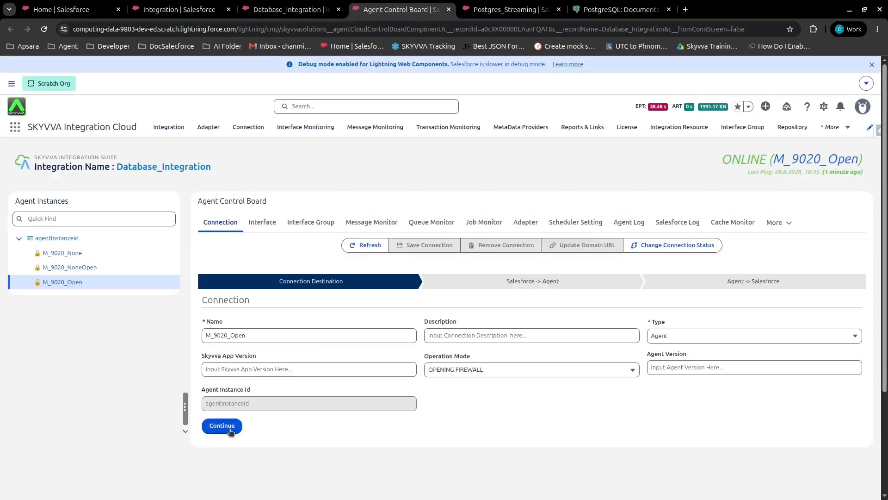
left_click(230, 430)
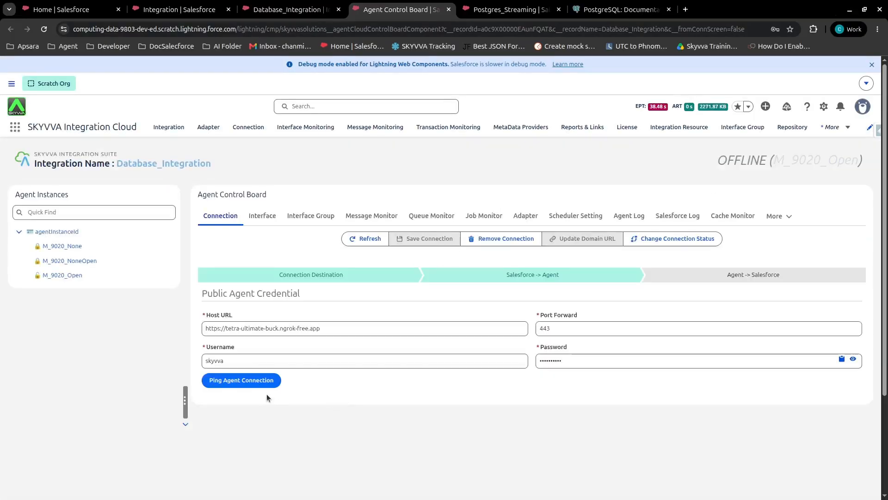
left_click(265, 382)
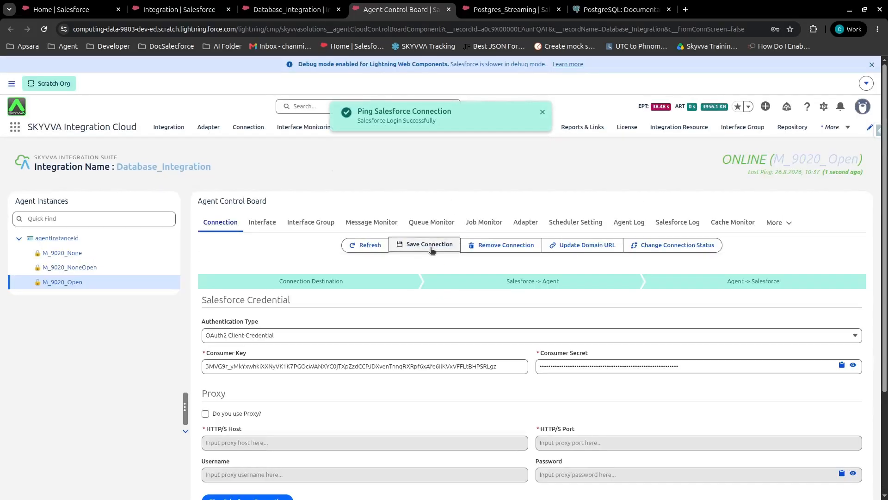
left_click(432, 249)
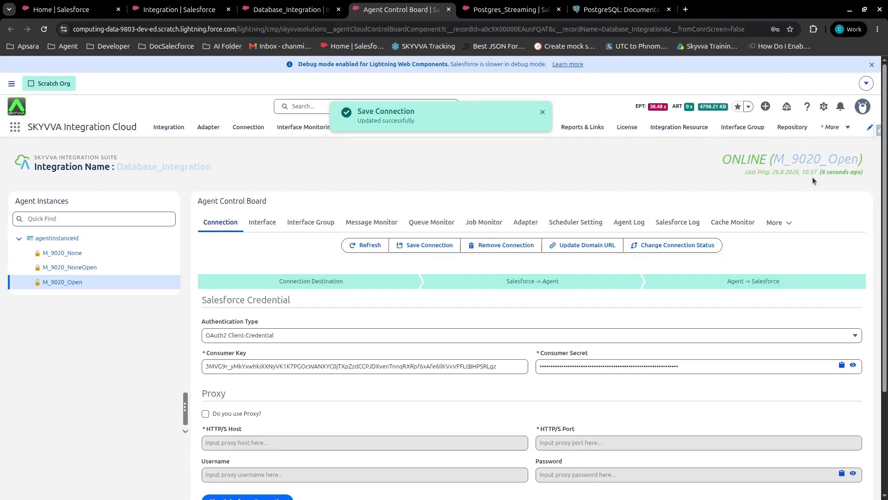
- List the agent's adapters, widen the Type column and open the PostgreSQL_CDC adapter for editing
left_click(525, 225)
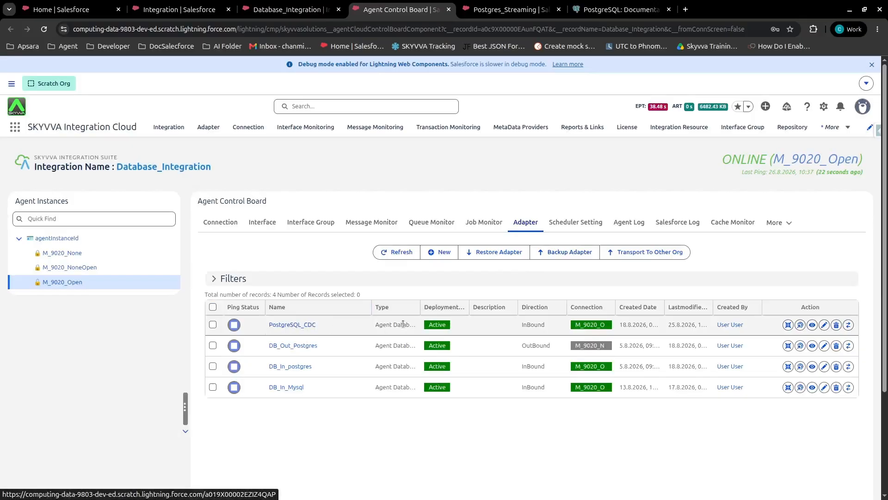
left_click_drag(419, 310, 432, 310)
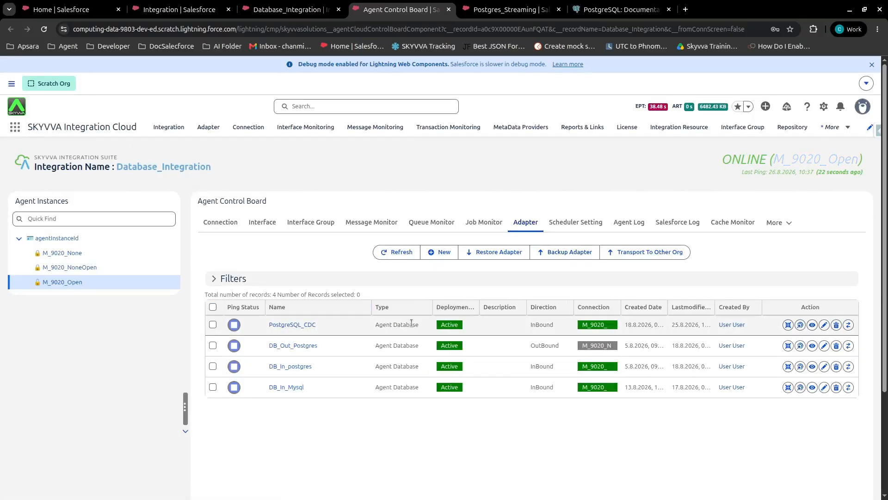
left_click(823, 325)
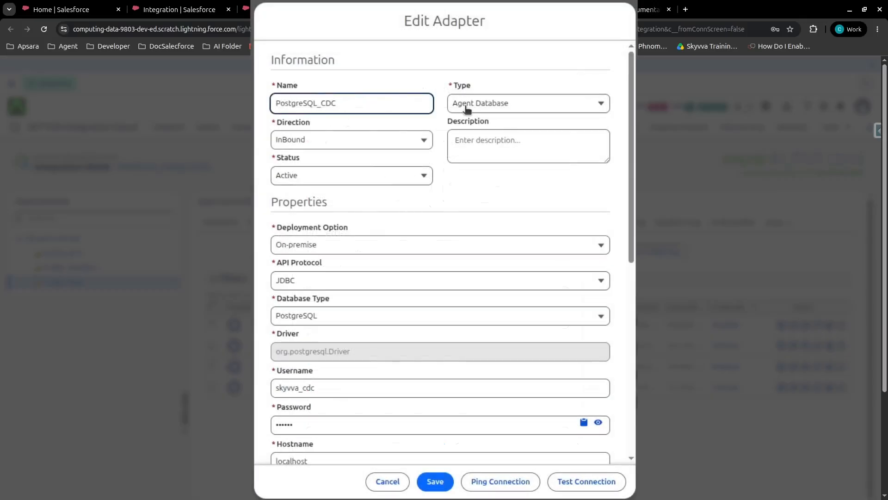
- Check the PostgreSQL_CDC adapter's direction, deployment option, database type and username
left_click(356, 136)
left_click(339, 162)
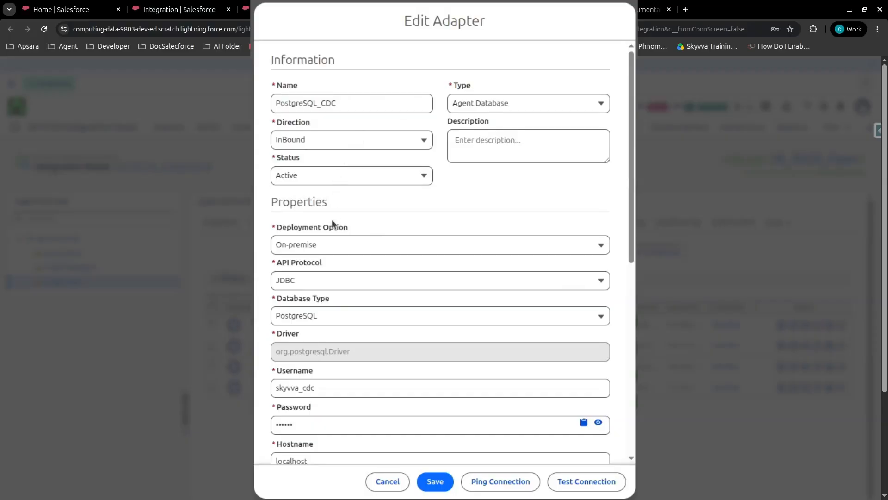
left_click(329, 245)
left_click(328, 246)
scroll(317, 317, "down", 2)
left_click(324, 315)
scroll(330, 315, "down", 3)
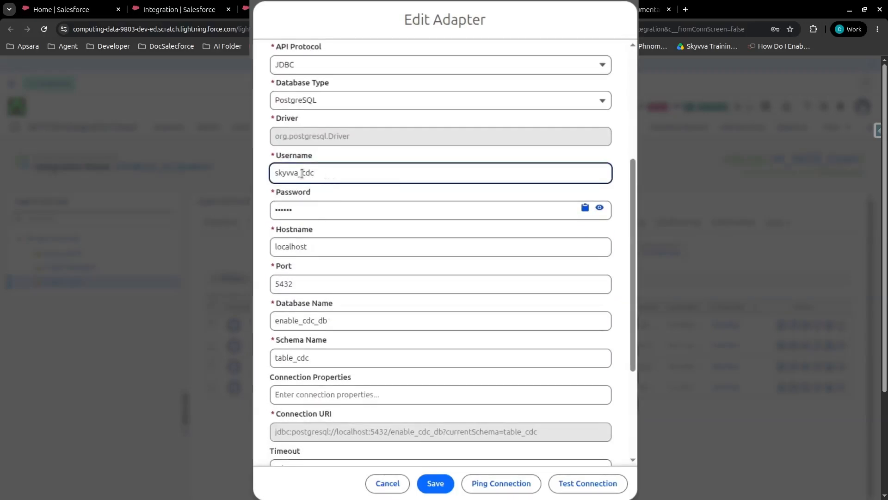
- Check the adapter's hostname, port, database name and schema name
double_click(319, 246)
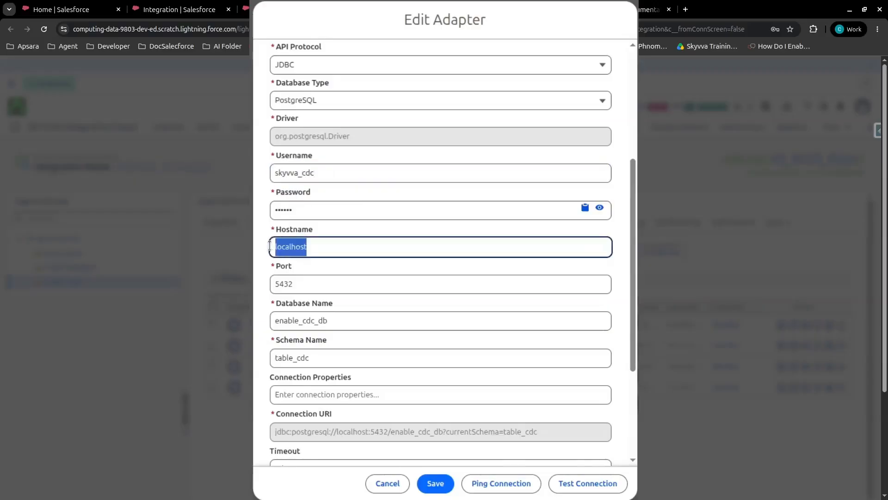
left_click(332, 231)
left_click(310, 281)
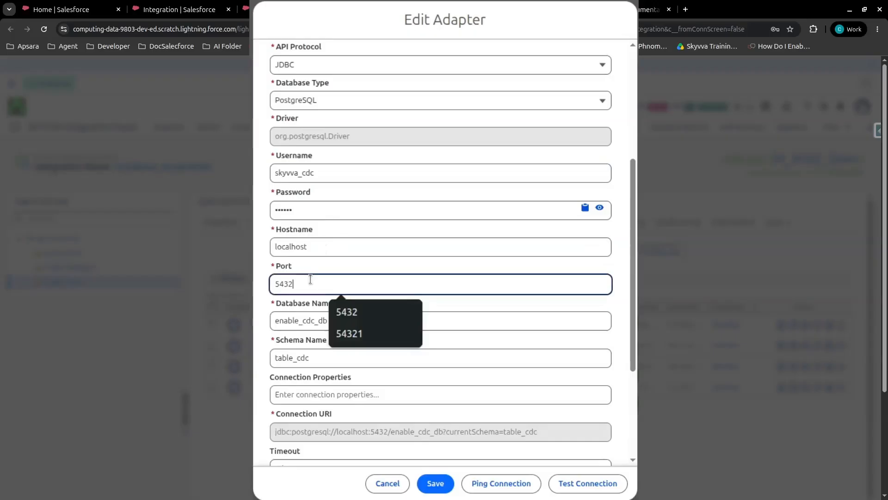
scroll(314, 286, "down", 3)
left_click(323, 177)
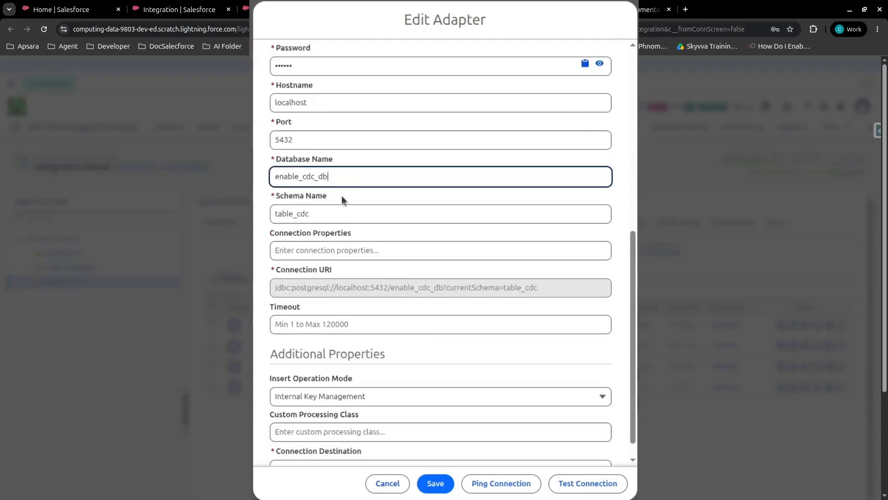
double_click(331, 211)
left_click(331, 212)
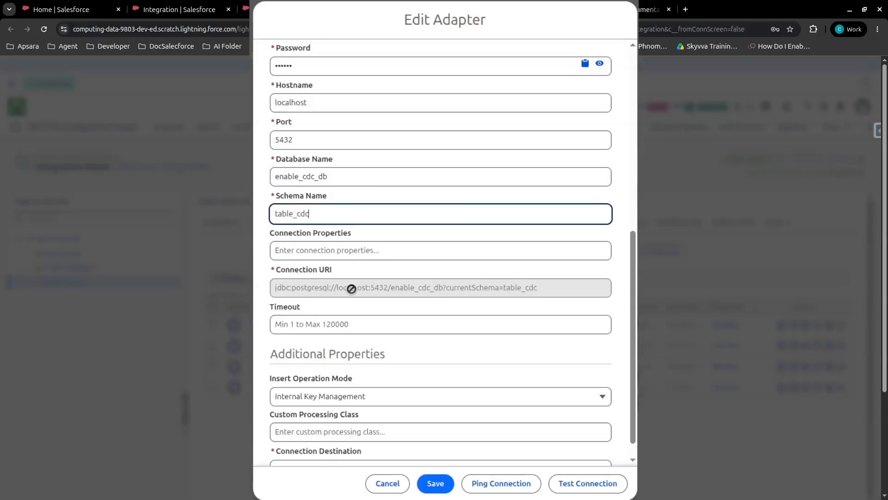
- Select M_9020_Open as the adapter's connection destination, ping the connection and save the adapter
scroll(353, 289, "down", 1)
left_click(313, 448)
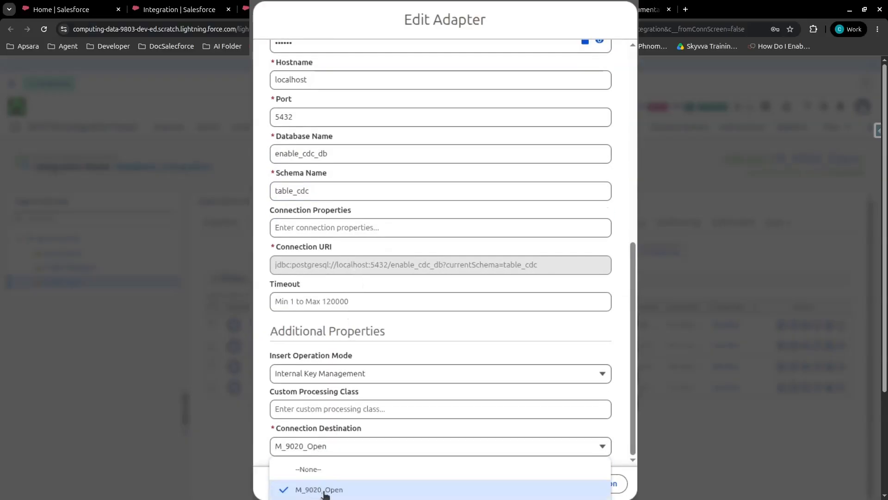
left_click(296, 487)
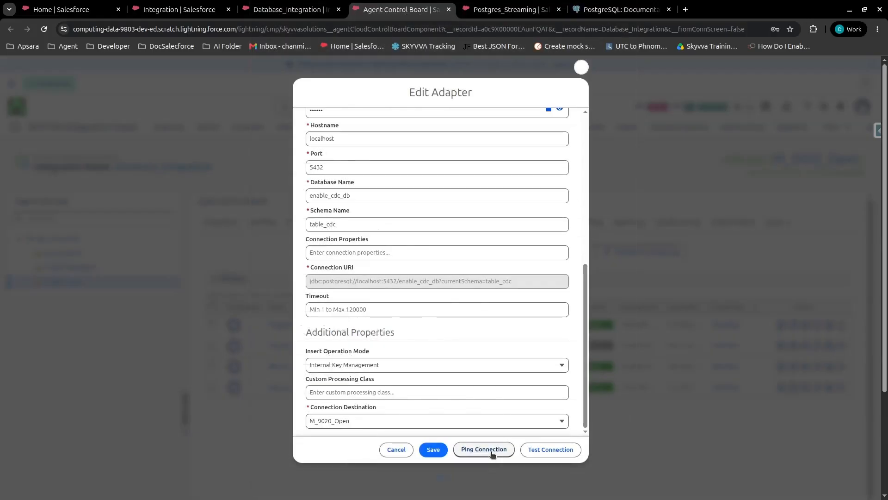
left_click(492, 454)
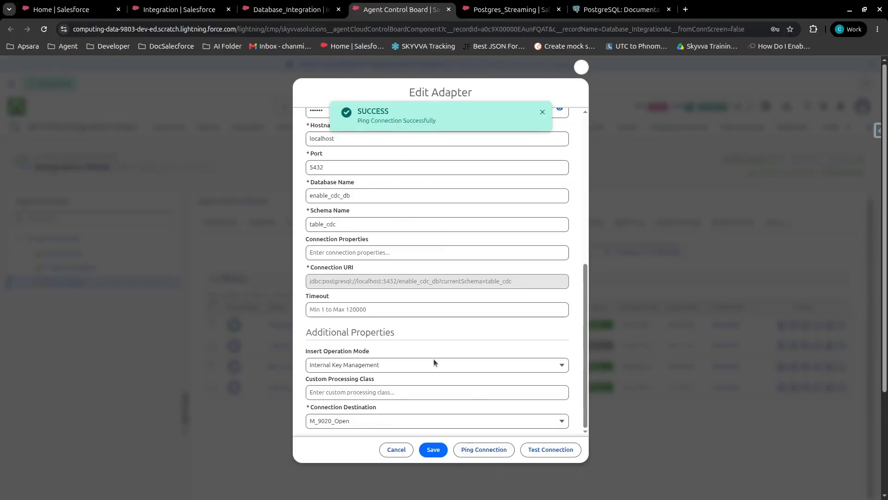
left_click(432, 449)
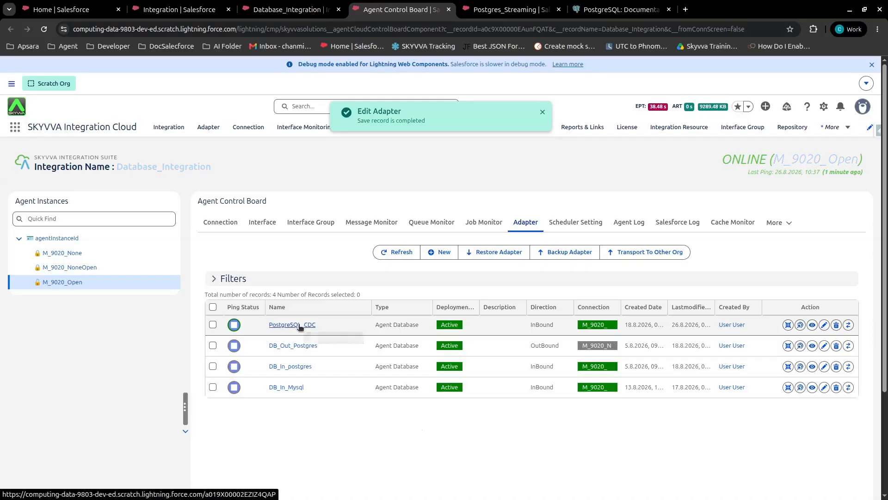
- Switch to the Postgres_Streaming interface record and review its source/target name, message type, interface direction, operation type and interface type
left_click(291, 9)
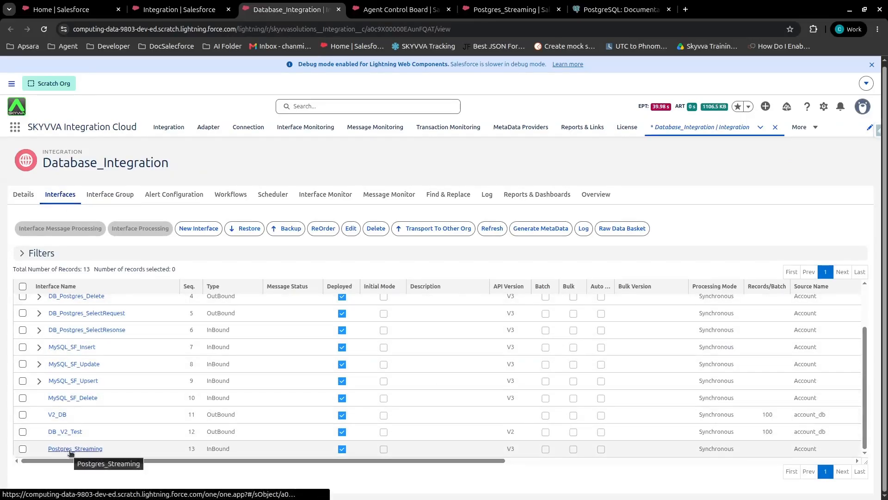
left_click(481, 8)
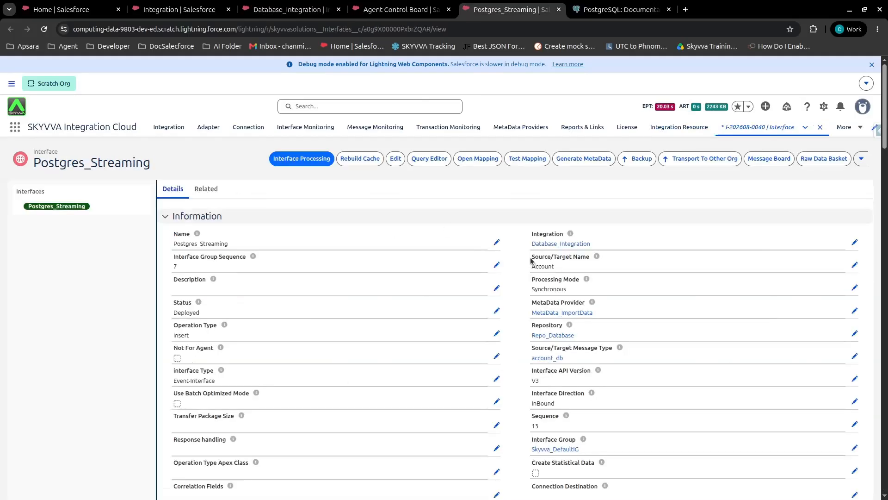
left_click_drag(532, 261, 549, 269)
left_click(545, 267)
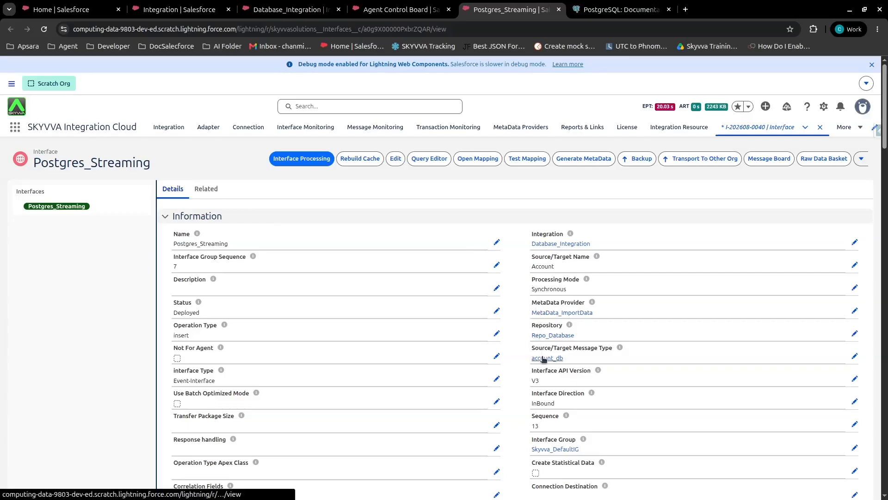
left_click_drag(532, 404, 557, 406)
left_click(525, 408)
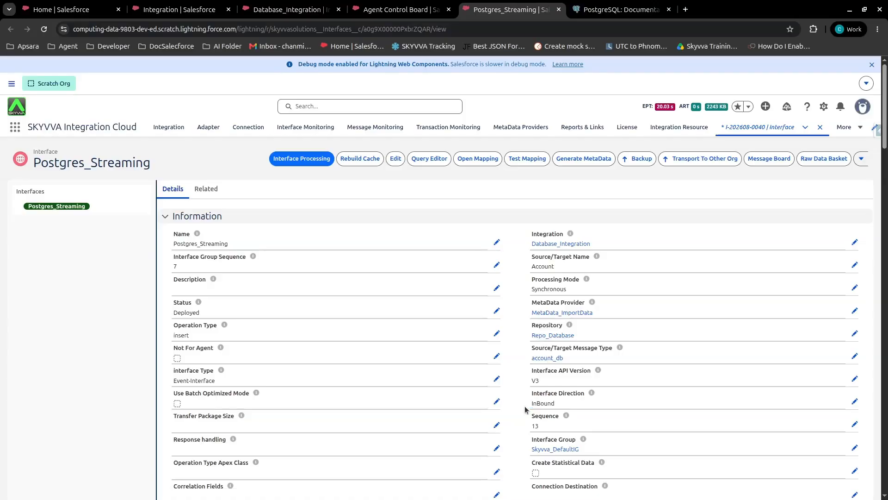
double_click(187, 335)
left_click(215, 381)
triple_click(184, 381)
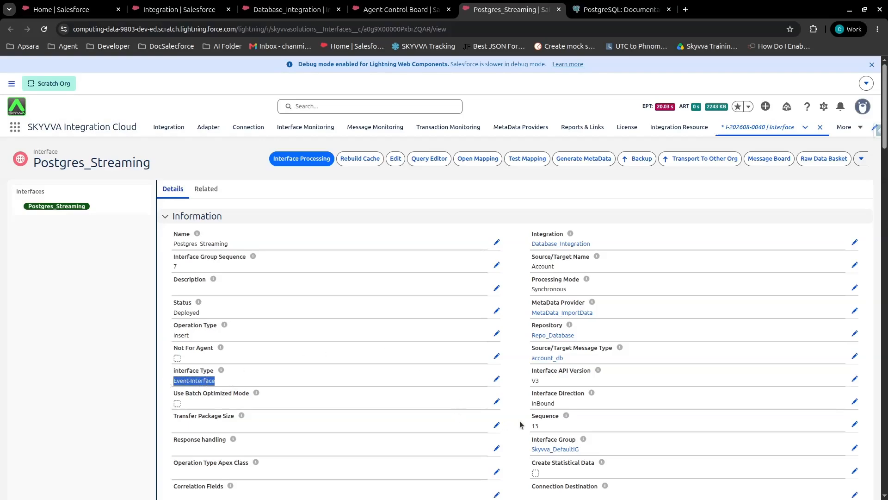
- Open the Postgres_Streaming interface for editing and check the event type in its Events Configuration section
left_click(497, 402)
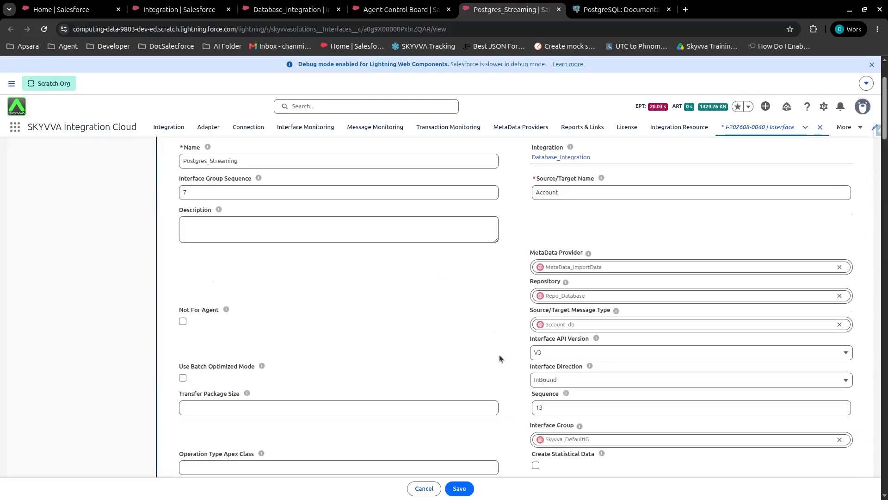
scroll(498, 354, "down", 15)
scroll(499, 354, "down", 20)
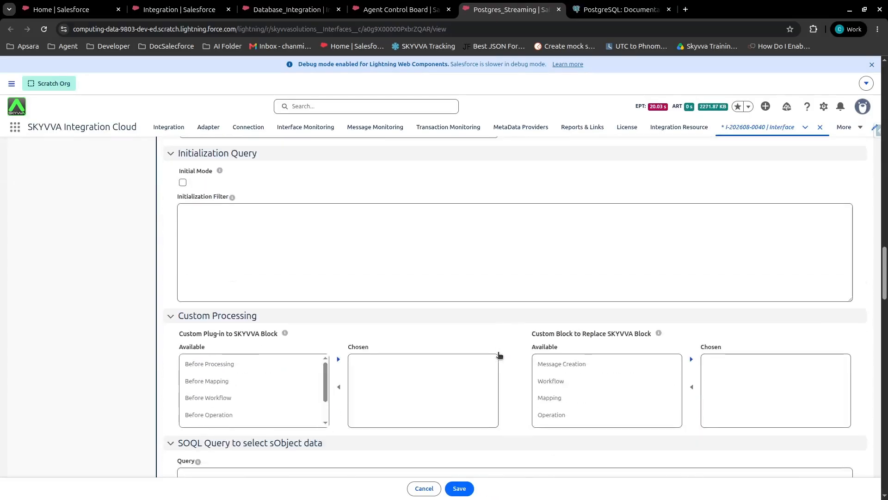
scroll(499, 355, "down", 9)
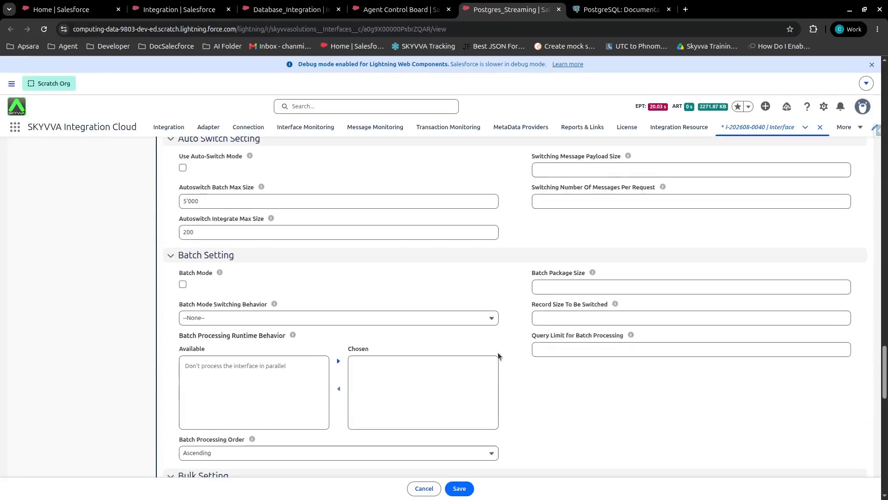
scroll(499, 355, "down", 3)
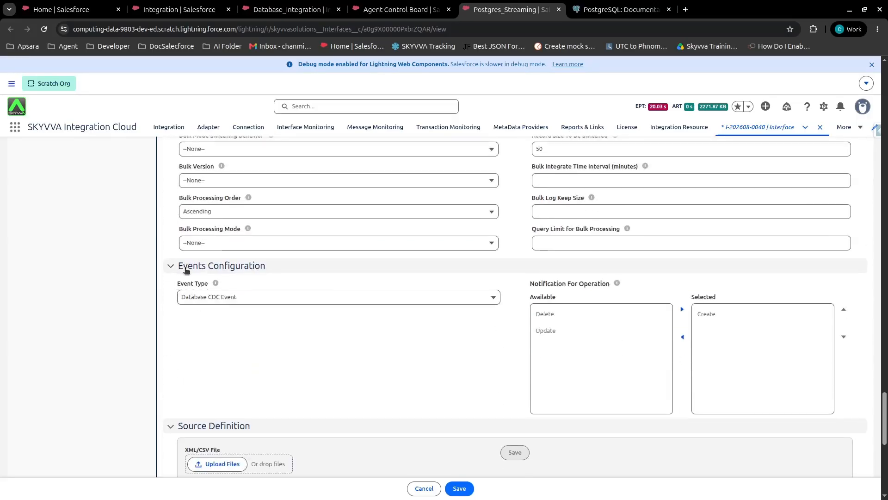
left_click_drag(177, 286, 230, 288)
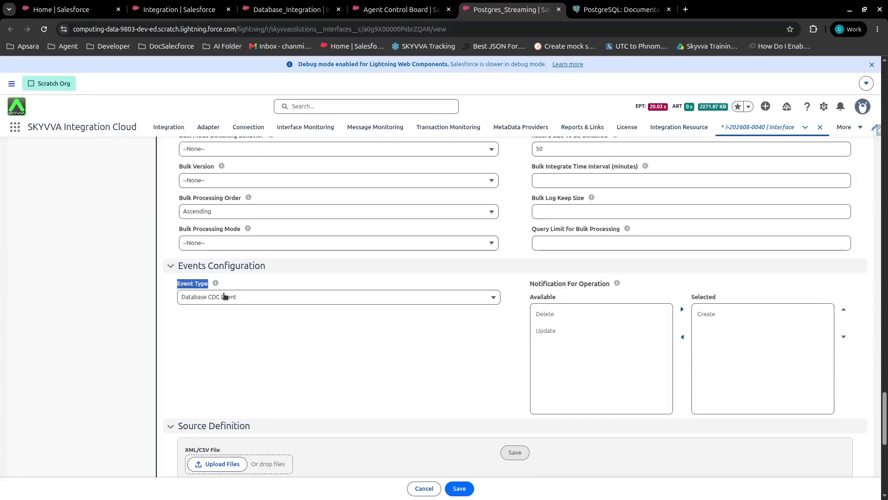
left_click(227, 298)
left_click(259, 366)
- Check the Delete, Update and Create operations under Notification For Operation and save the interface
left_click_drag(531, 284, 598, 284)
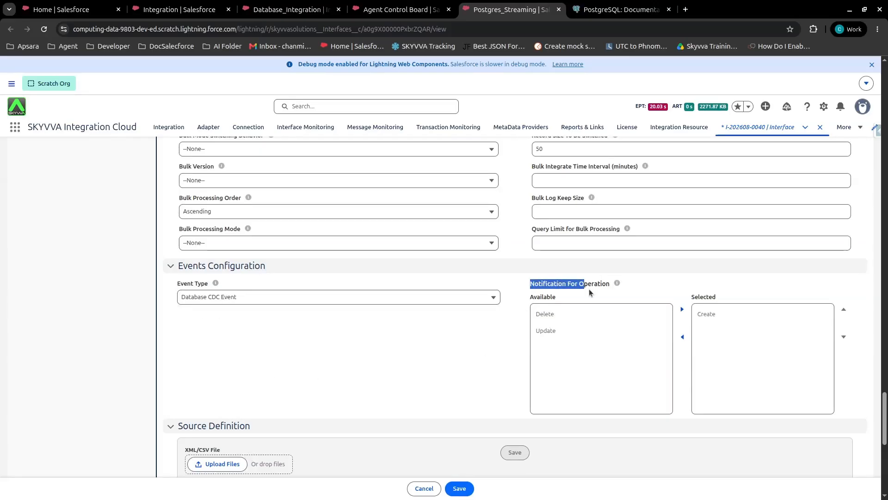
left_click(623, 285)
left_click(555, 314)
left_click(555, 331)
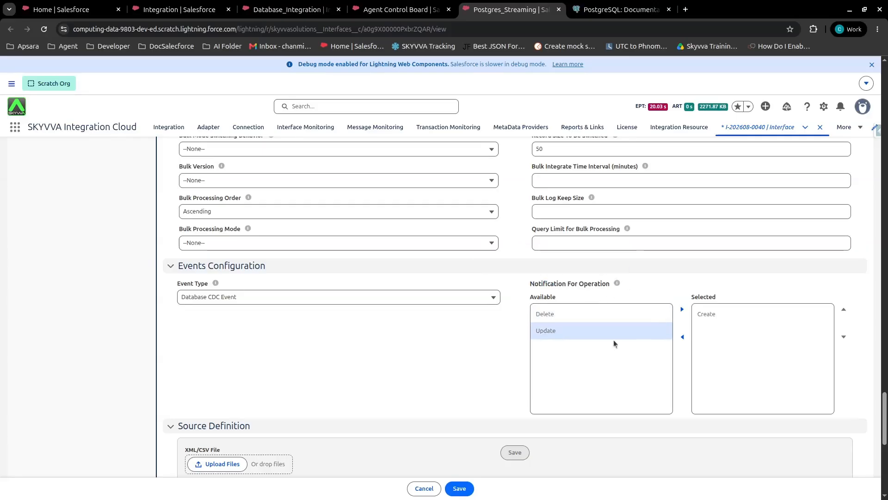
left_click(706, 315)
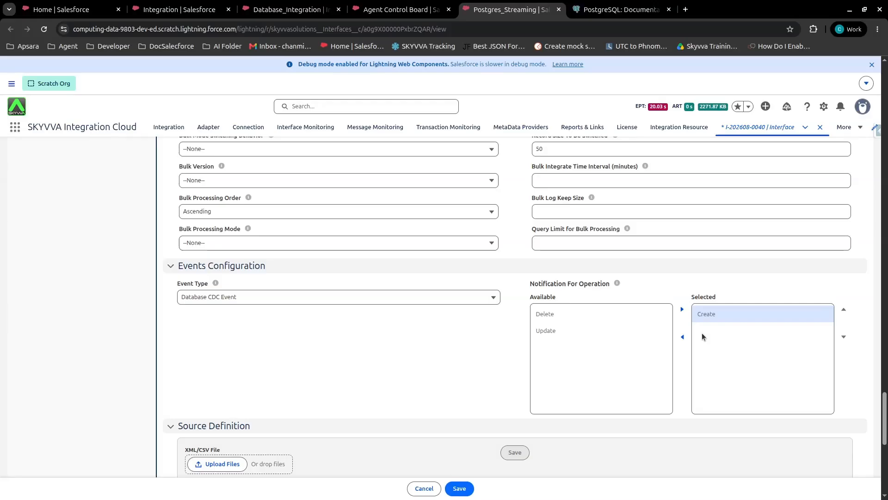
left_click(464, 489)
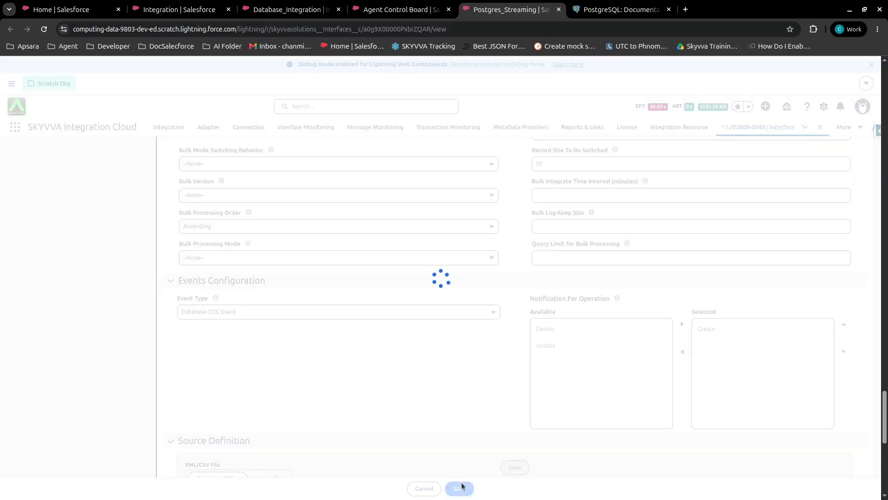
- Open the interface's field mapping, review the account_db to Account mapping rows and save the mapping
scroll(507, 385, "up", 20)
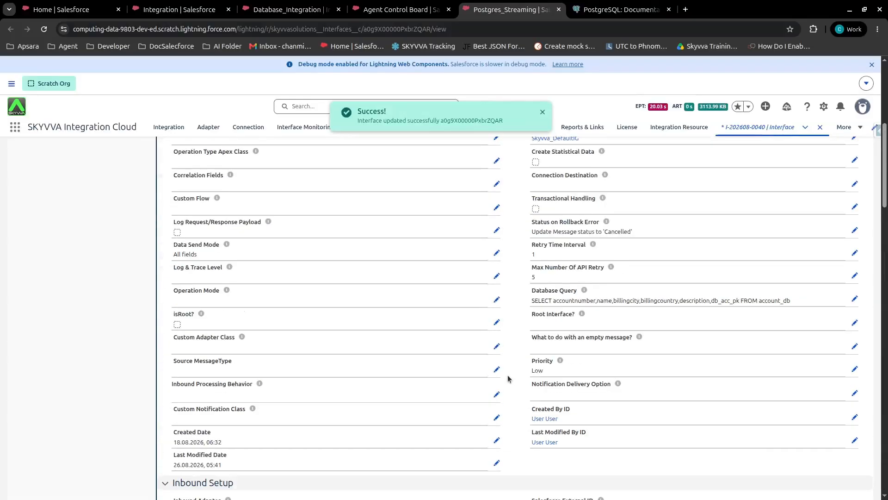
left_click(486, 161)
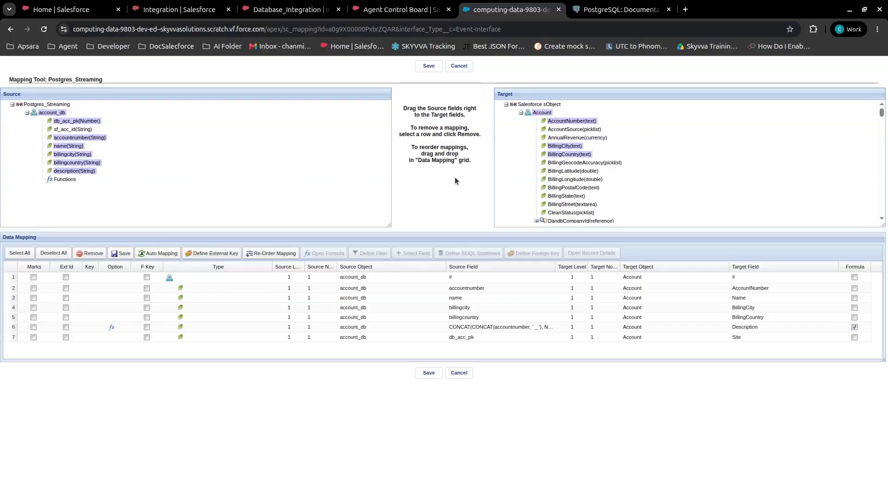
left_click(63, 113)
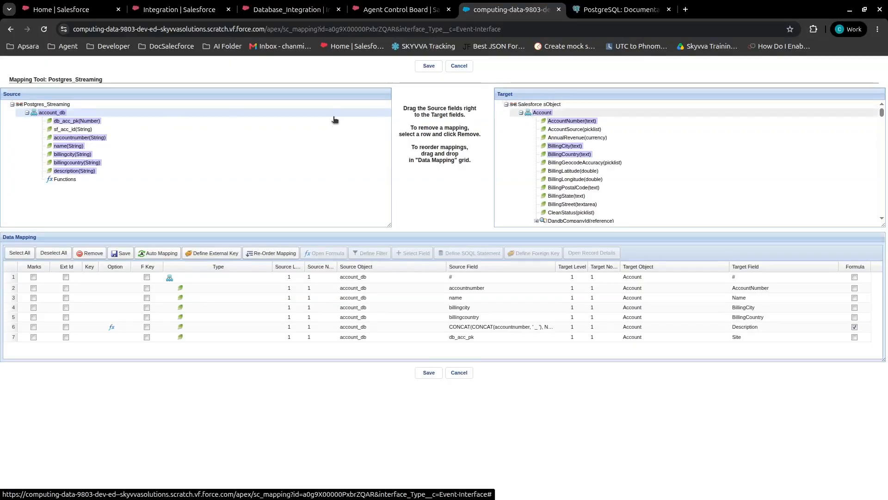
left_click(460, 281)
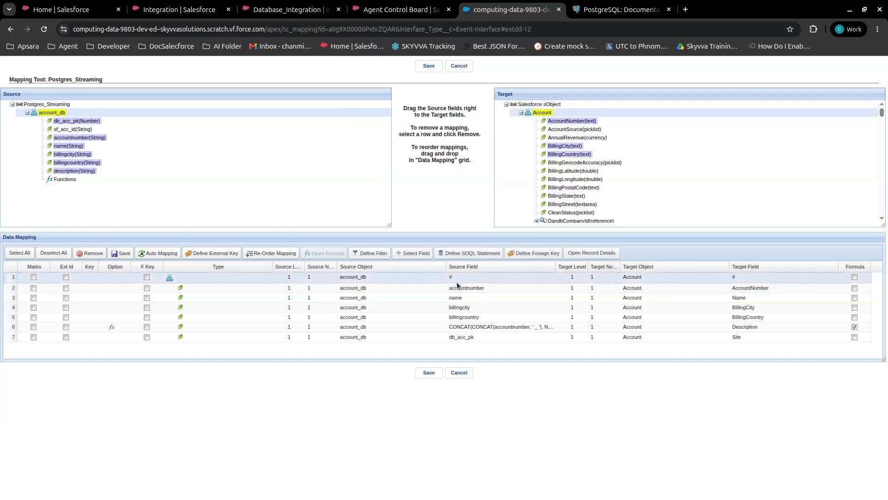
left_click(458, 288)
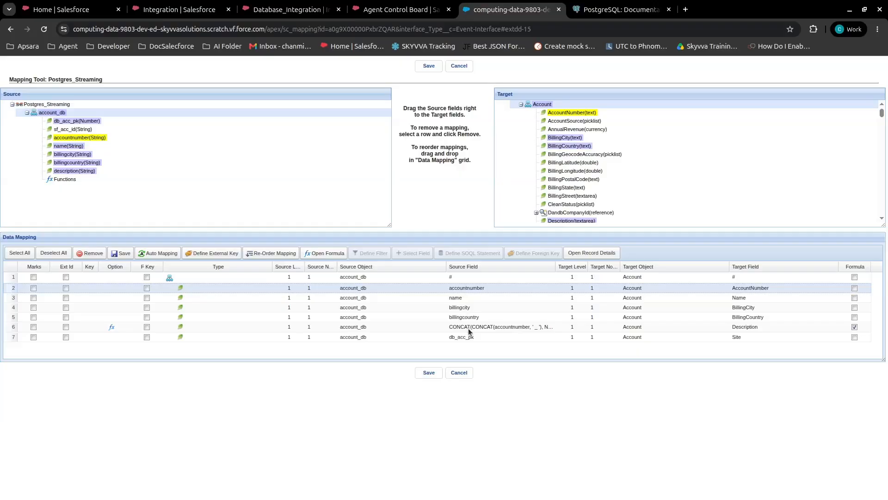
left_click(428, 373)
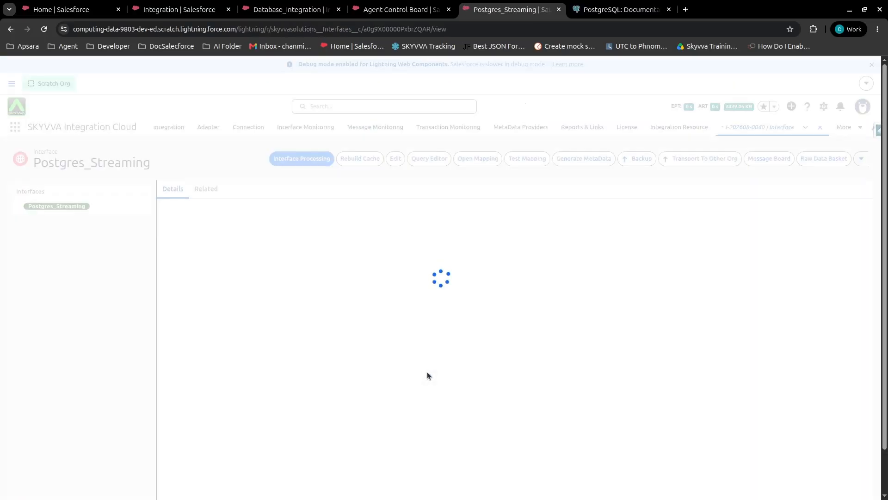
- Review the Postgres_Streaming interface's Inbound Setup and preview the property details of its PostgreSQL_CDC inbound adapter
scroll(334, 276, "down", 12)
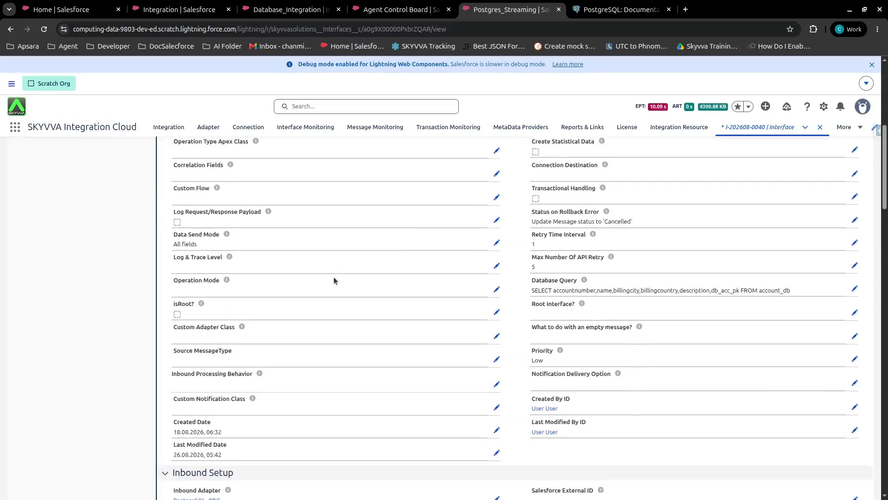
mouse_move(176, 267)
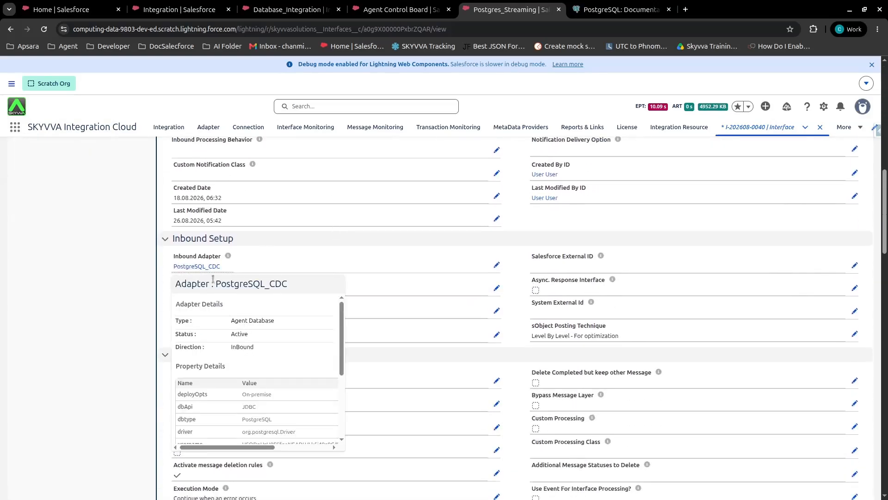
scroll(251, 402, "down", 5)
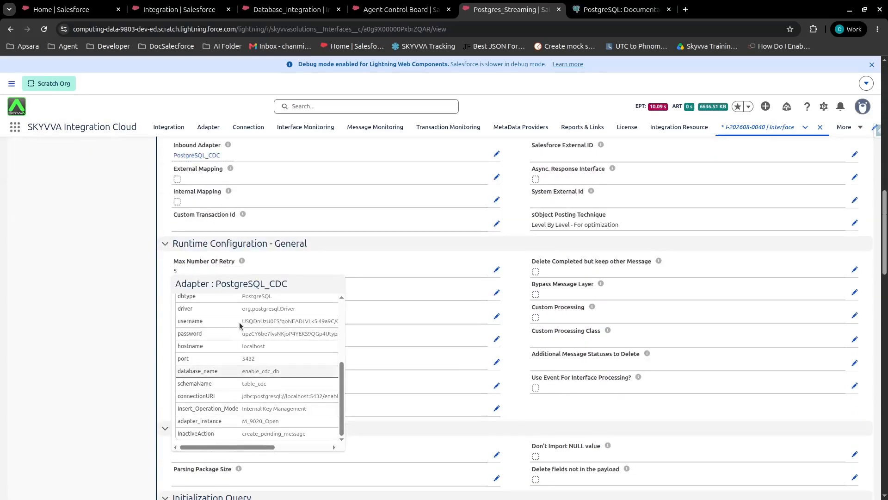
scroll(439, 246, "up", 4)
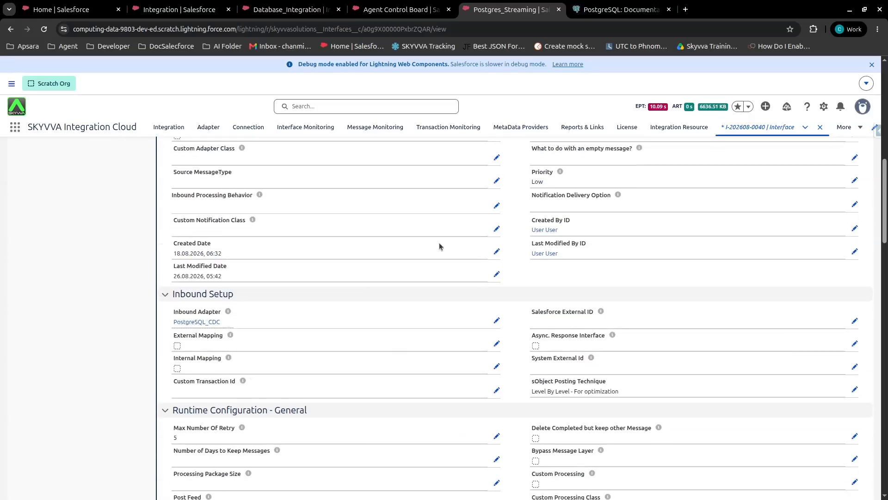
- Start the Postgres_Streaming interface from the Agent Control Board's interface list, widening the Adapter column, and confirm the start
left_click(374, 10)
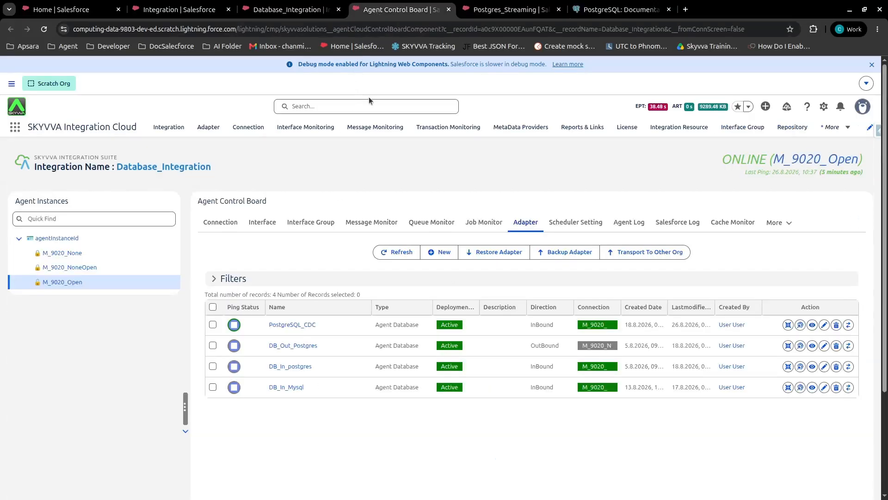
left_click(263, 223)
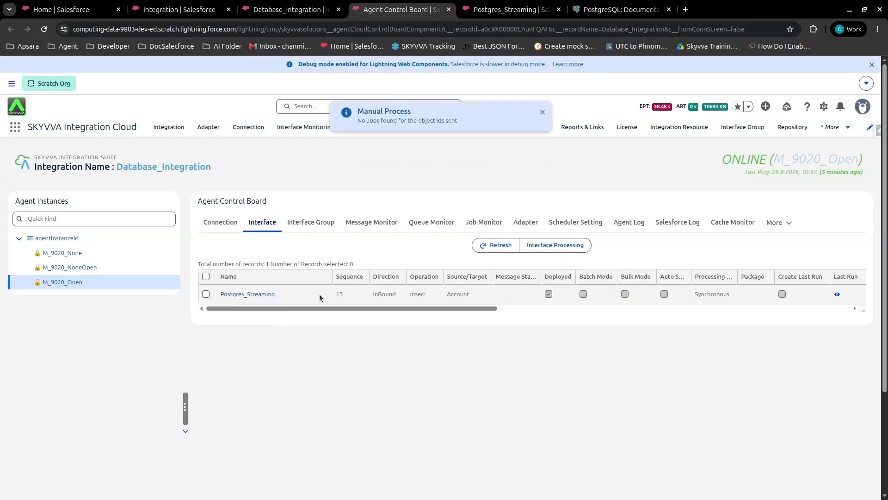
left_click_drag(319, 293, 563, 335)
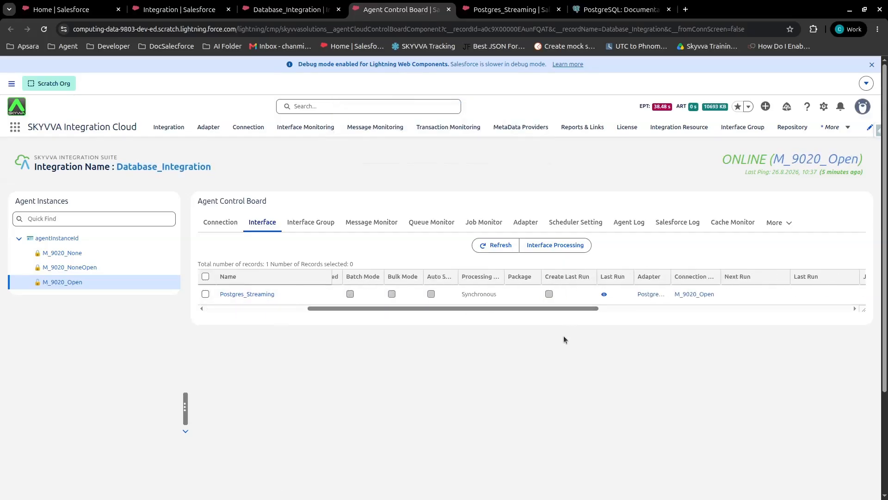
left_click_drag(670, 279, 693, 277)
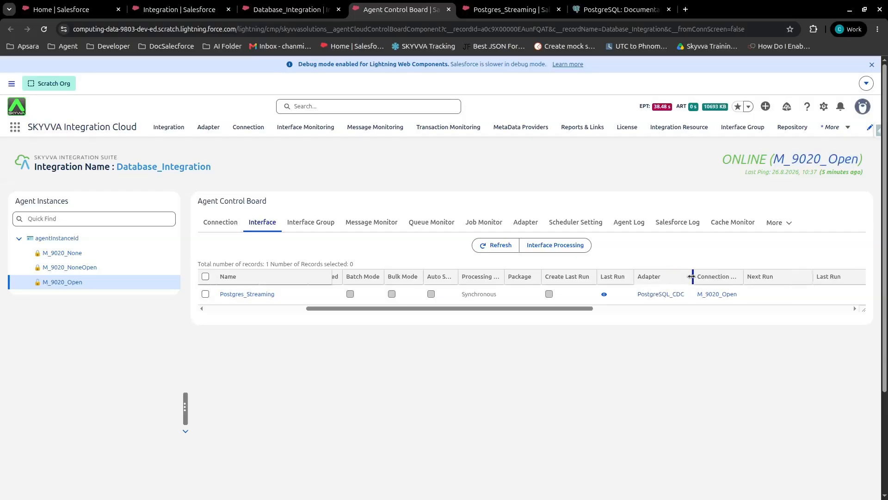
left_click_drag(590, 308, 872, 307)
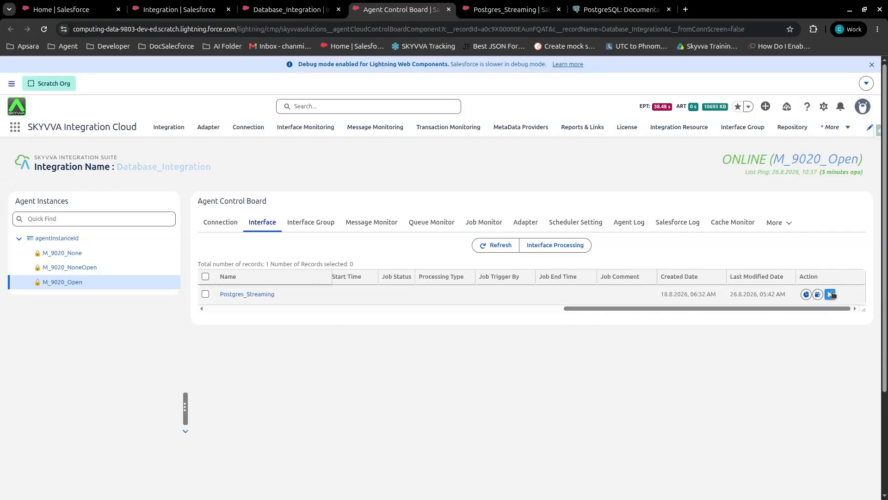
left_click(830, 295)
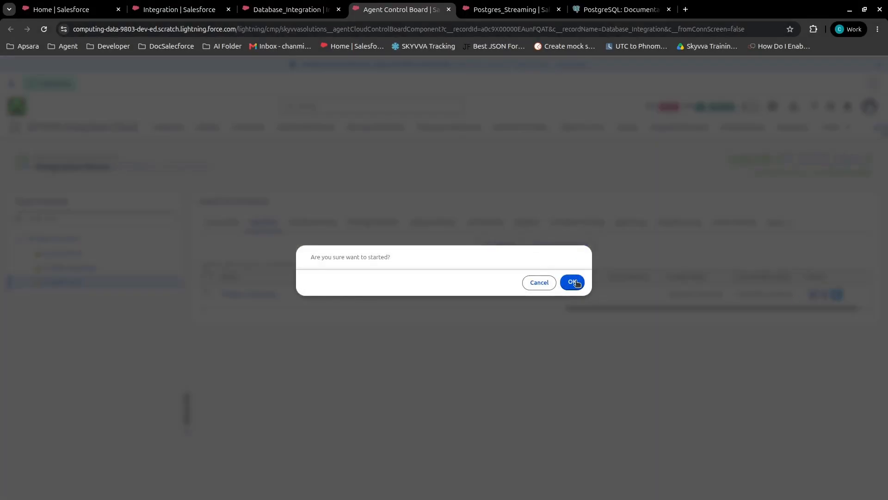
left_click(574, 282)
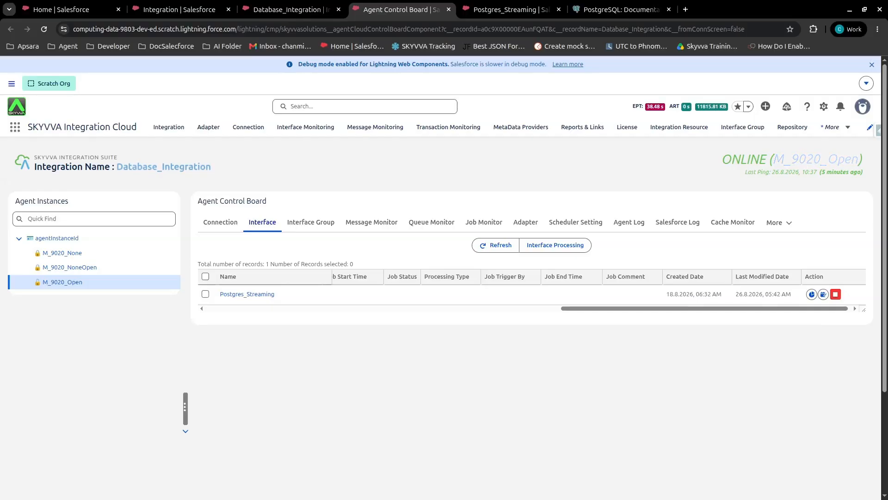
- Switch to pgAdmin and run SELECT * FROM table_cdc.account_db; from the Insert Records part of the script
key("alt+Tab")
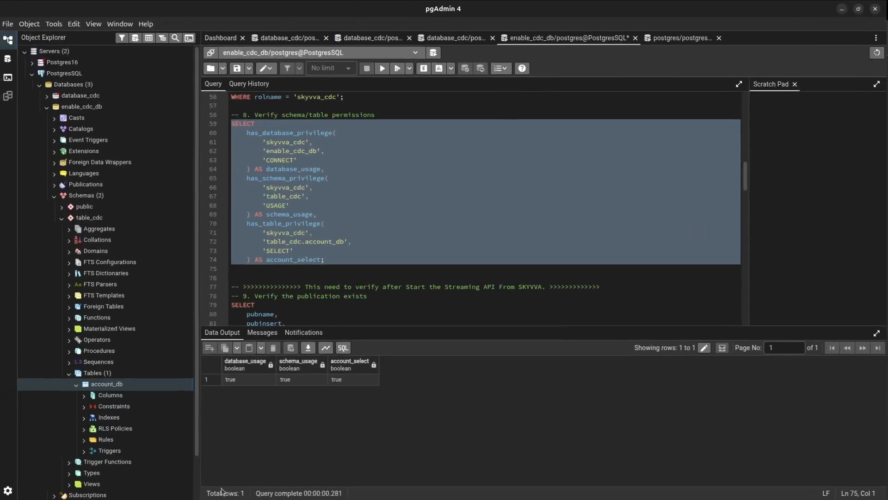
left_click(423, 215)
scroll(494, 213, "down", 10)
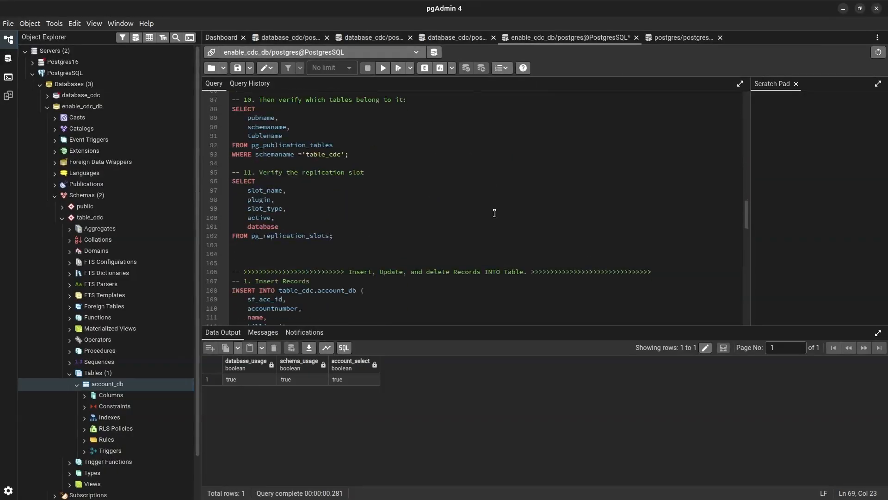
scroll(494, 213, "down", 2)
scroll(494, 212, "down", 4)
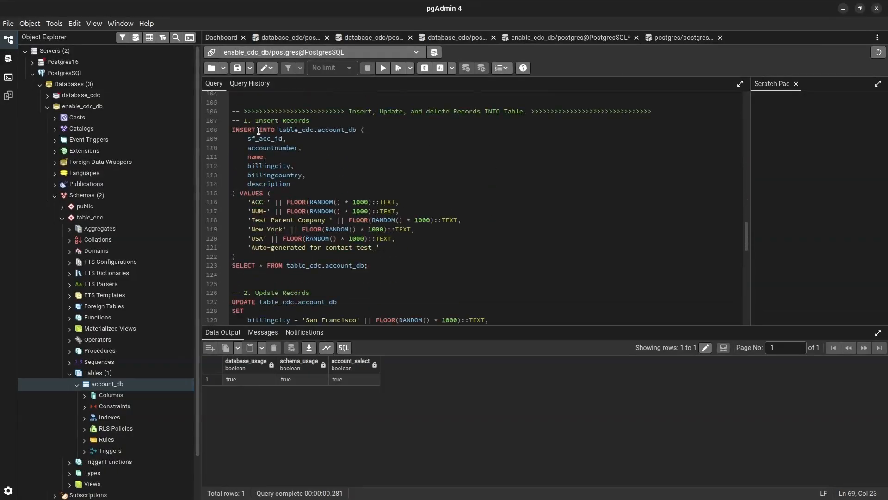
scroll(259, 131, "down", 1)
left_click(249, 150)
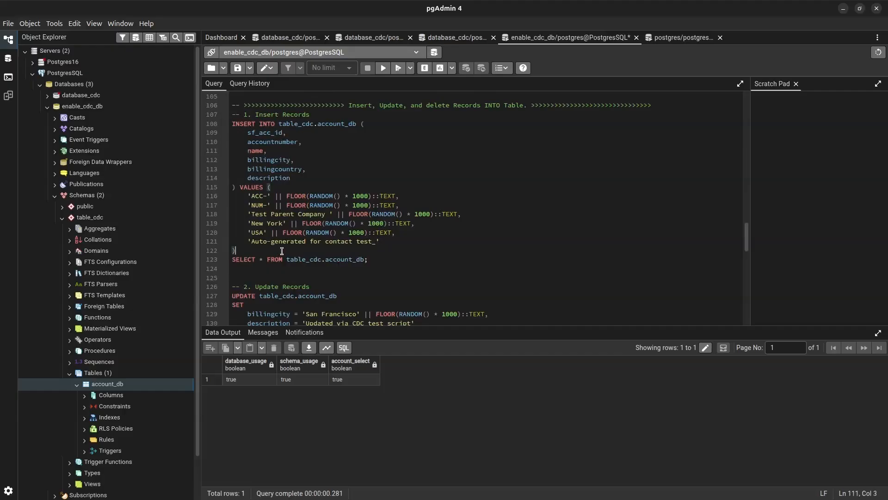
triple_click(245, 259)
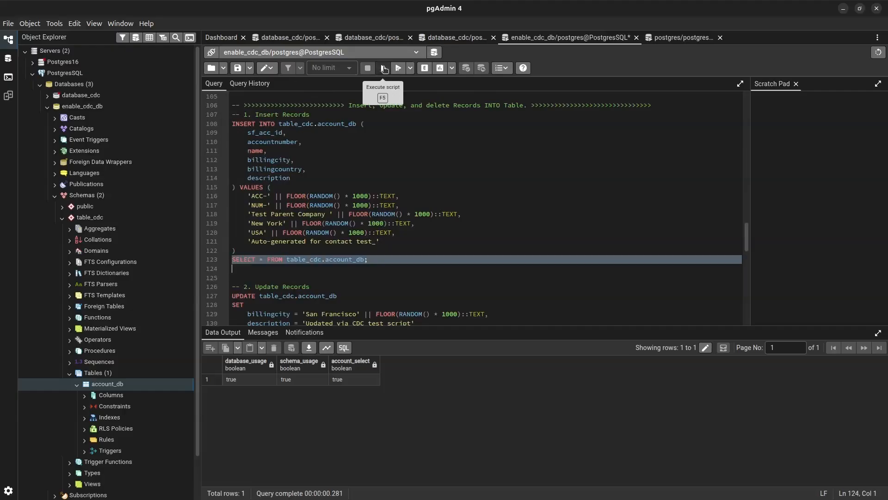
left_click(383, 68)
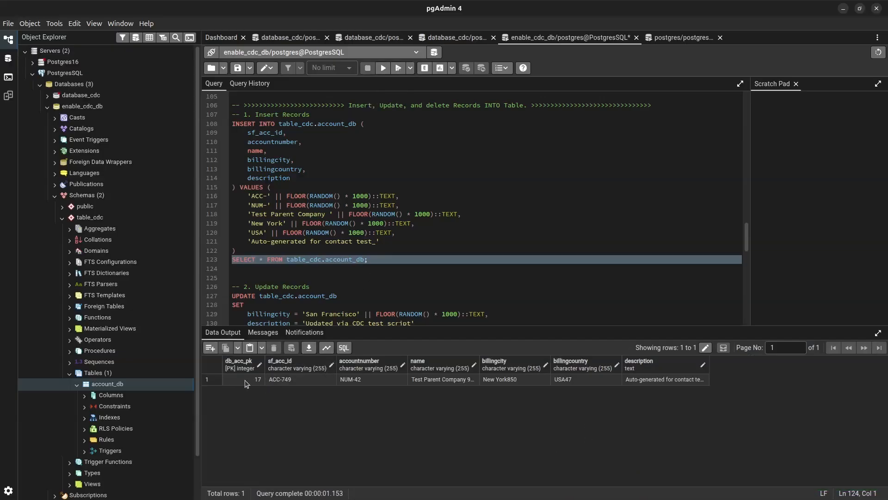
- Run only the INSERT INTO table_cdc.account_db statement to add a test record and check the query message
left_click(246, 253)
left_click_drag(245, 254, 232, 123)
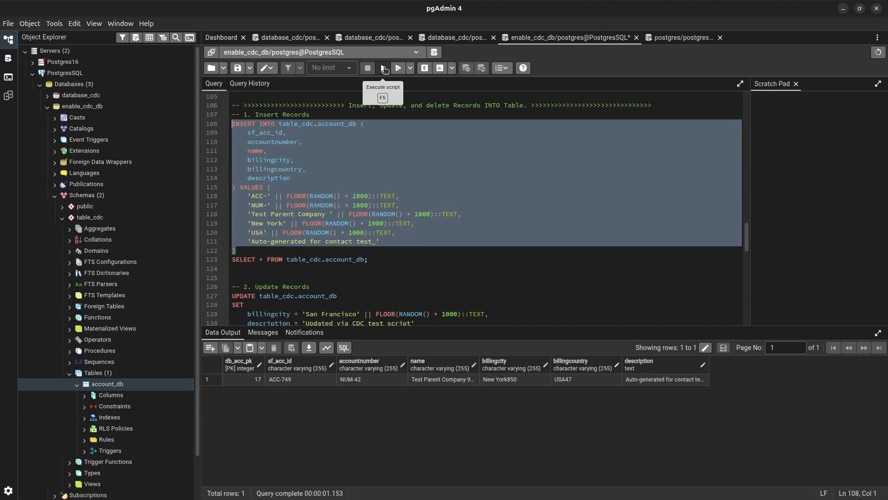
left_click(383, 69)
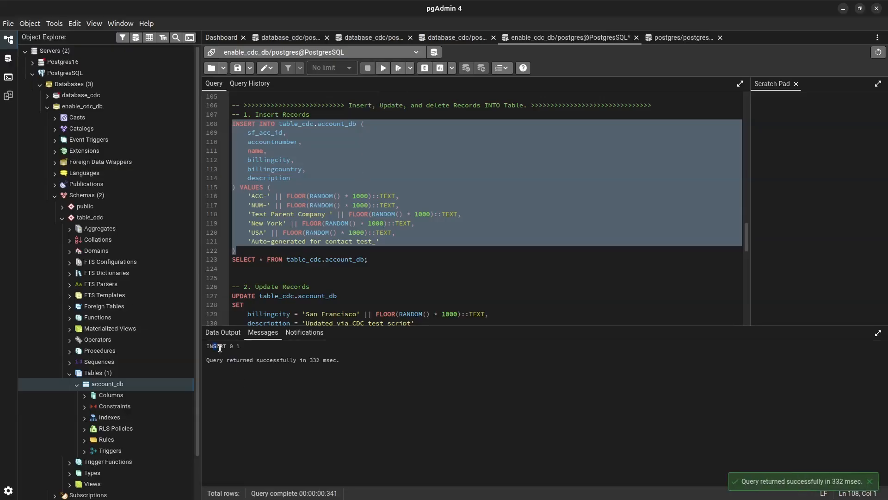
left_click_drag(212, 361, 313, 366)
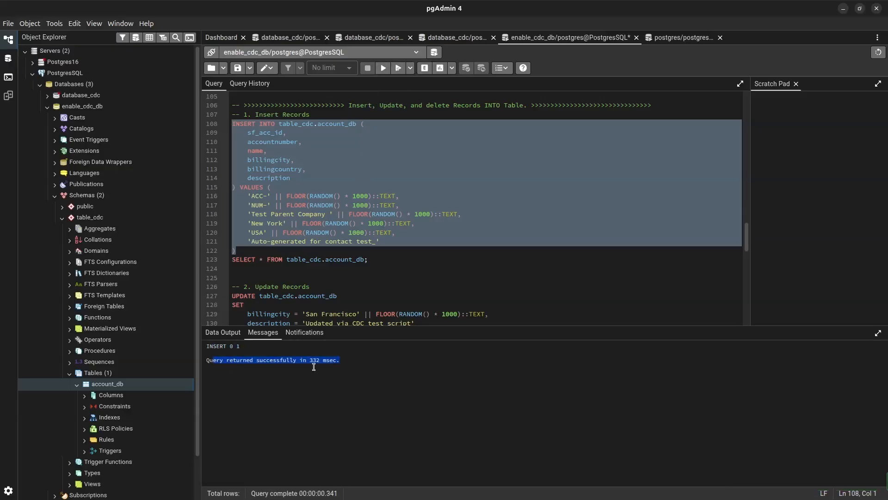
- Rerun SELECT * FROM table_cdc.account_db;, widen the name column and select the newly inserted row
triple_click(301, 262)
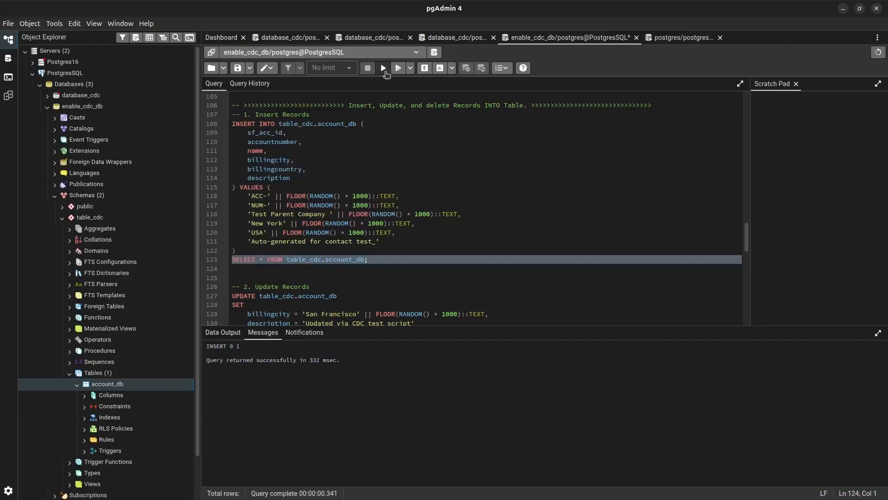
left_click(384, 71)
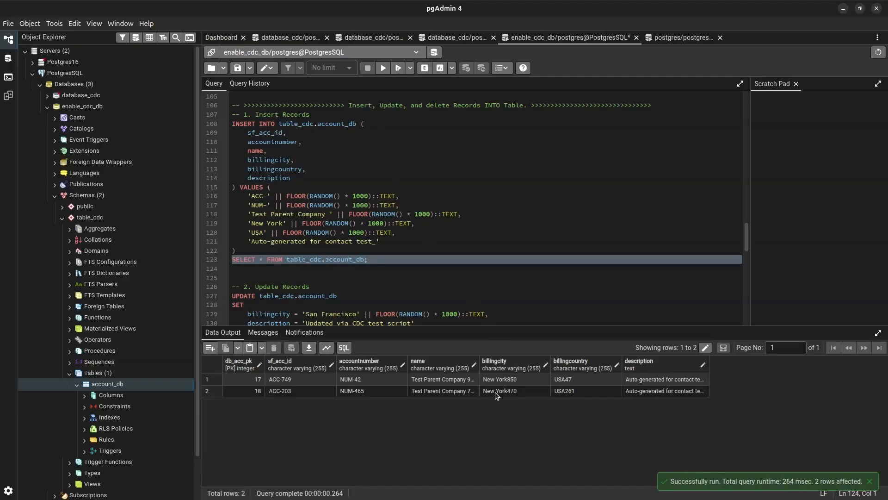
left_click_drag(476, 361, 489, 362)
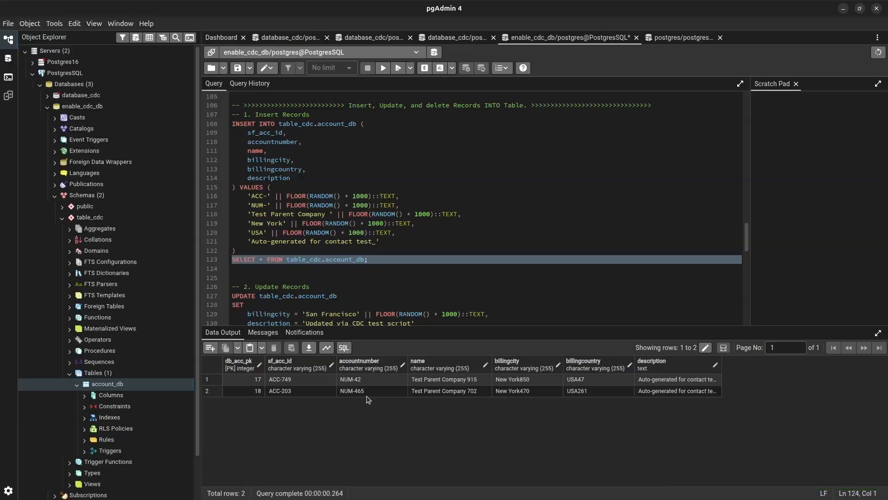
left_click(257, 391)
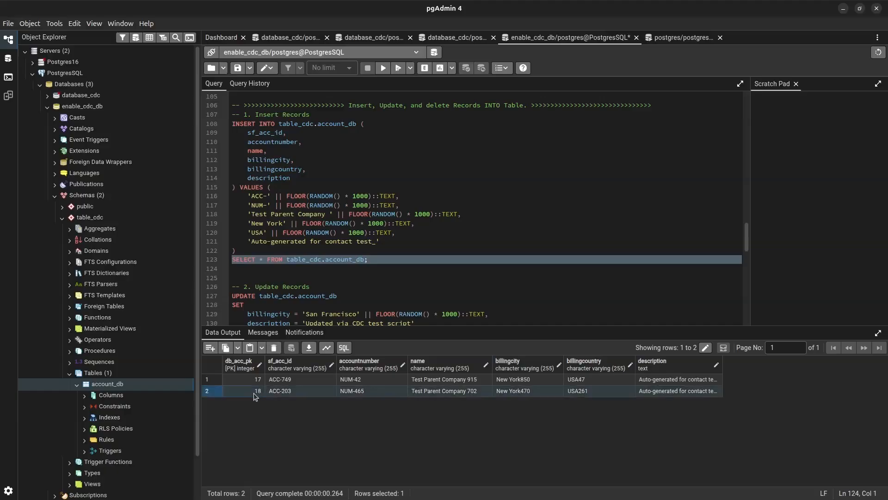
- Return to the Agent Control Board, list the Database_Integration messages in Message Monitor and collapse the Agent Instances pane
left_click(843, 9)
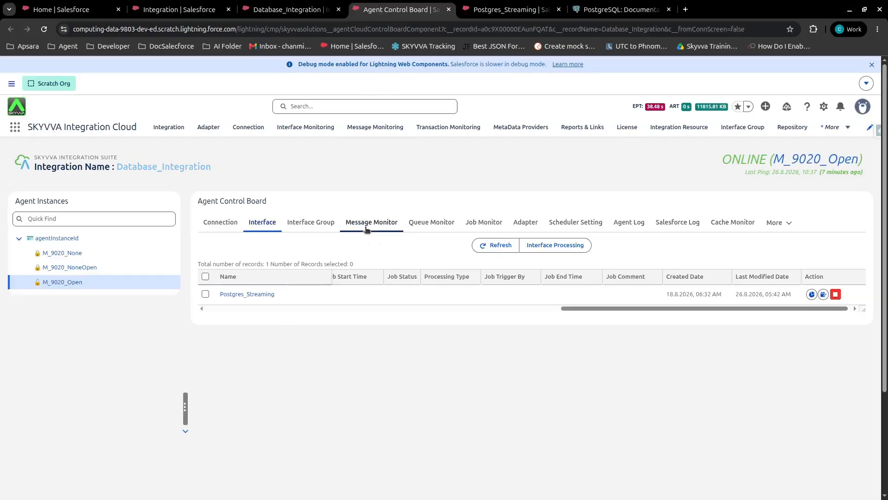
left_click(366, 226)
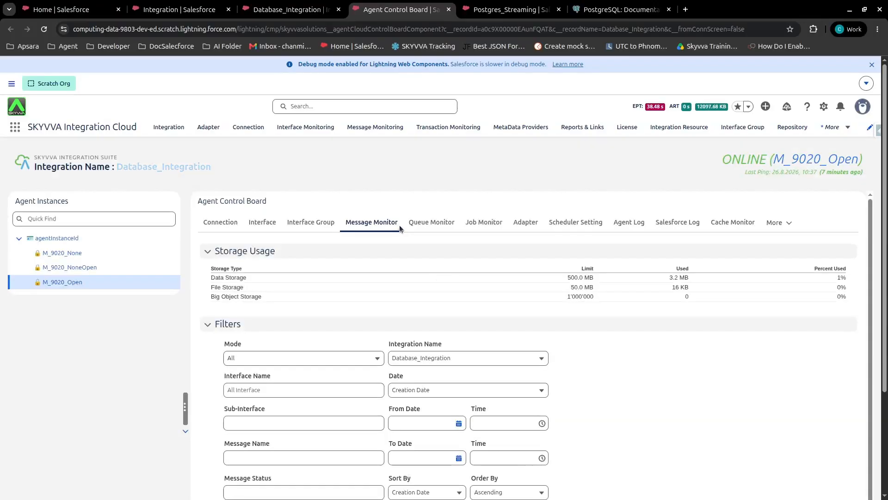
scroll(392, 269, "down", 5)
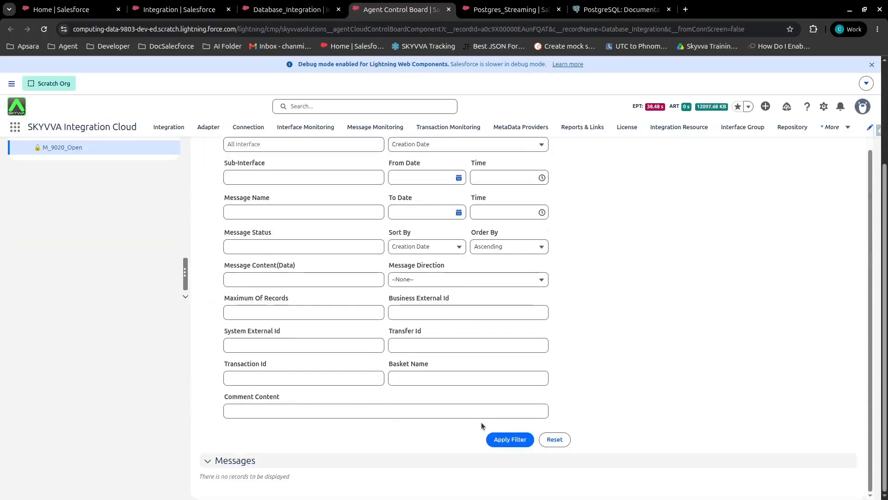
left_click(512, 439)
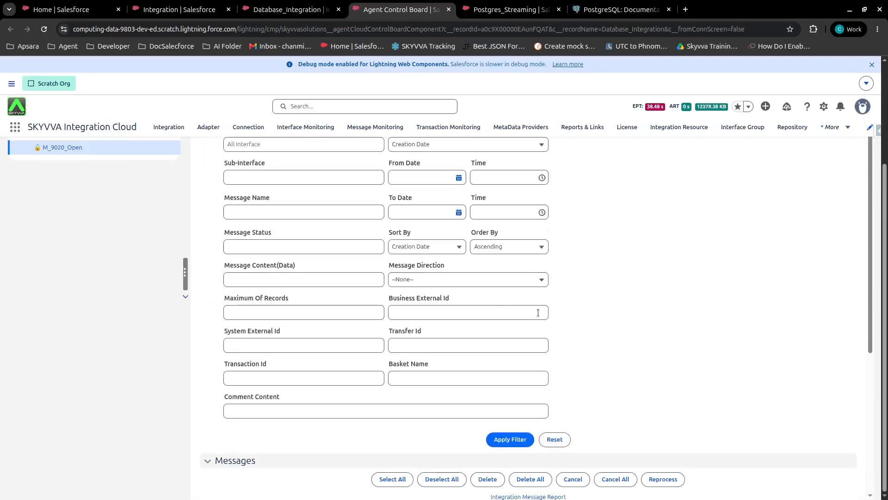
scroll(538, 312, "down", 5)
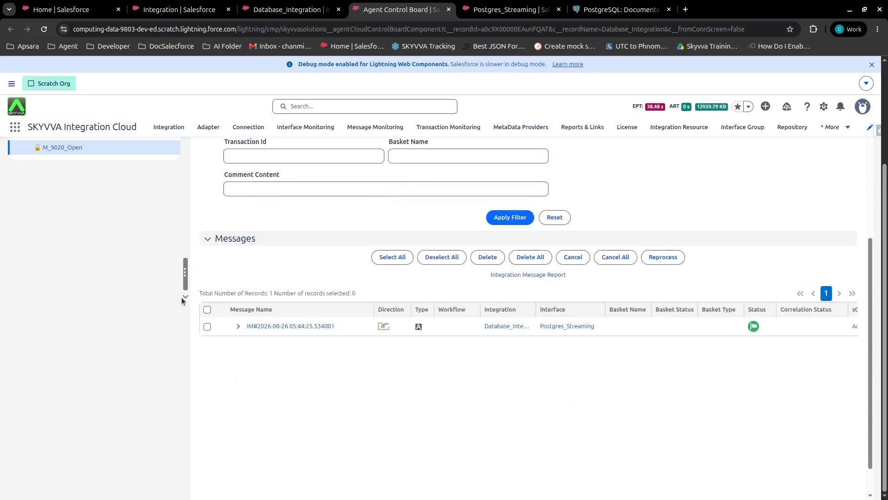
left_click(182, 297)
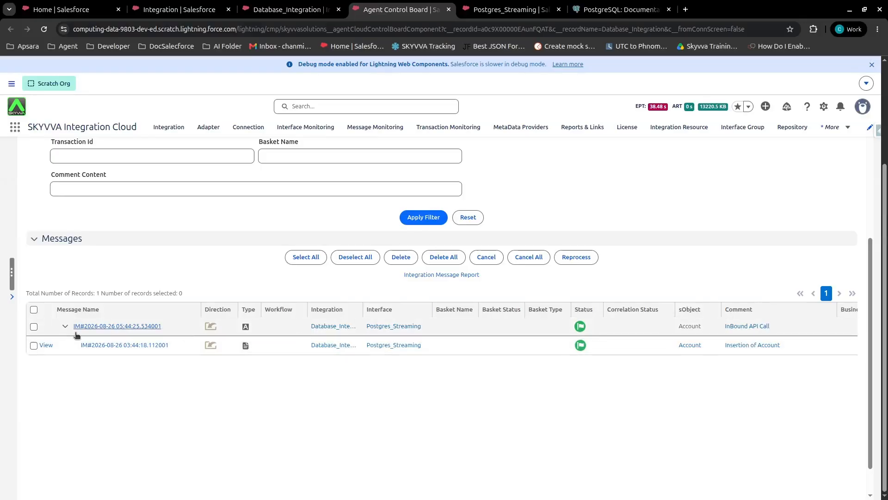
- Open the Postgres_Streaming parent message, review its details, and examine the comment and data values of its child message
left_click(92, 326)
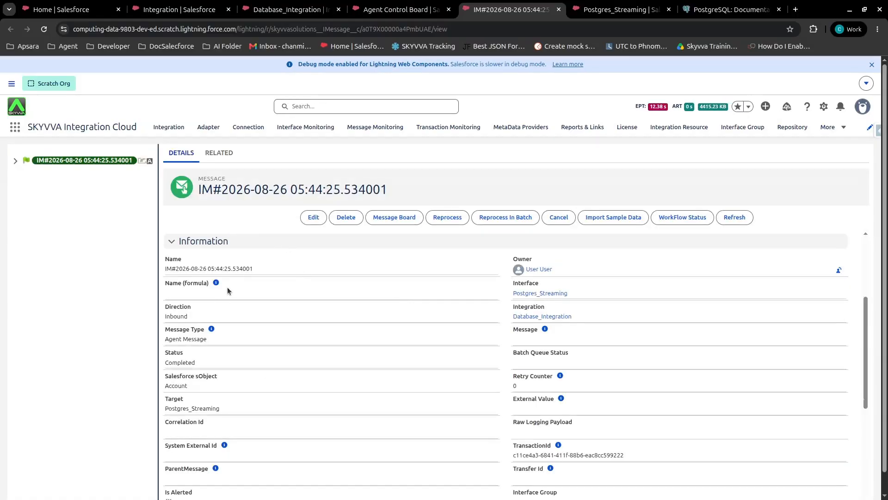
scroll(414, 300, "down", 7)
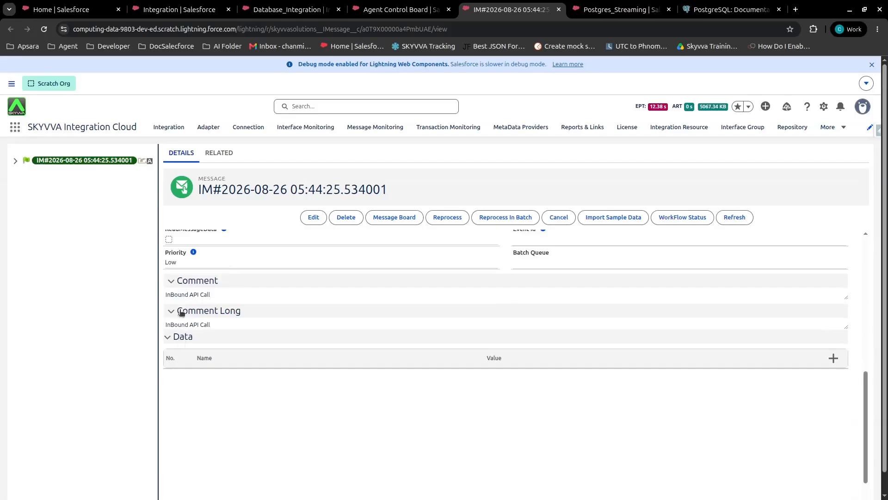
scroll(202, 323, "up", 6)
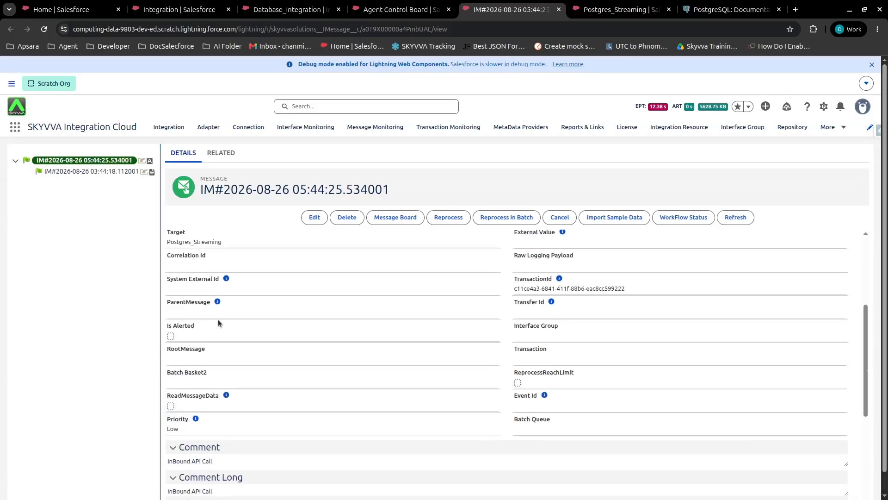
left_click(86, 172)
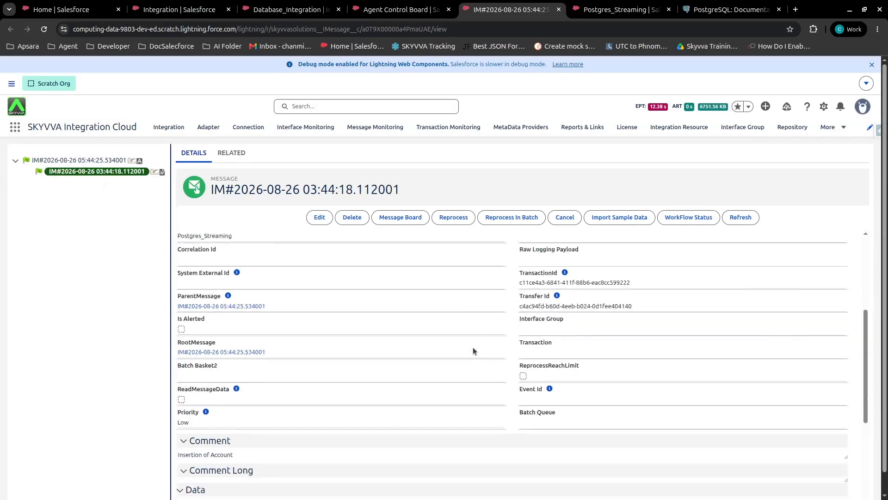
scroll(473, 350, "down", 4)
scroll(473, 350, "down", 1)
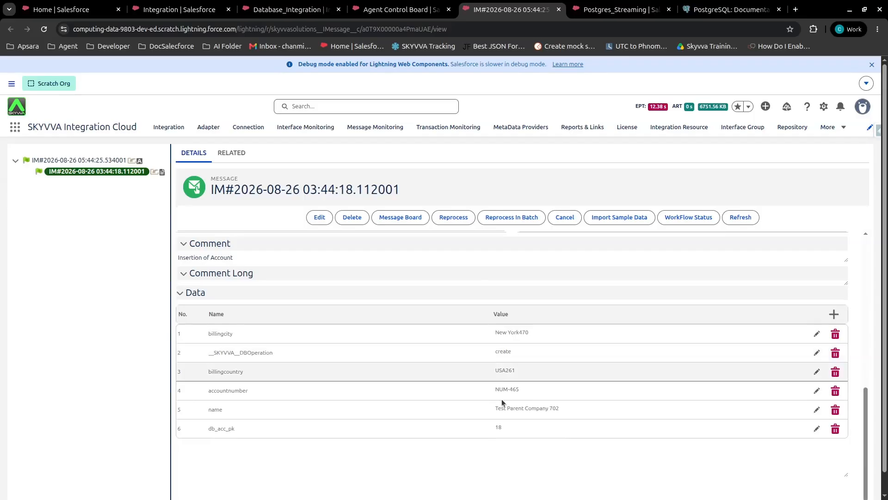
- Examine the db_acc_pk and __SKYVVA__DBOperation values in the child message's data
double_click(499, 430)
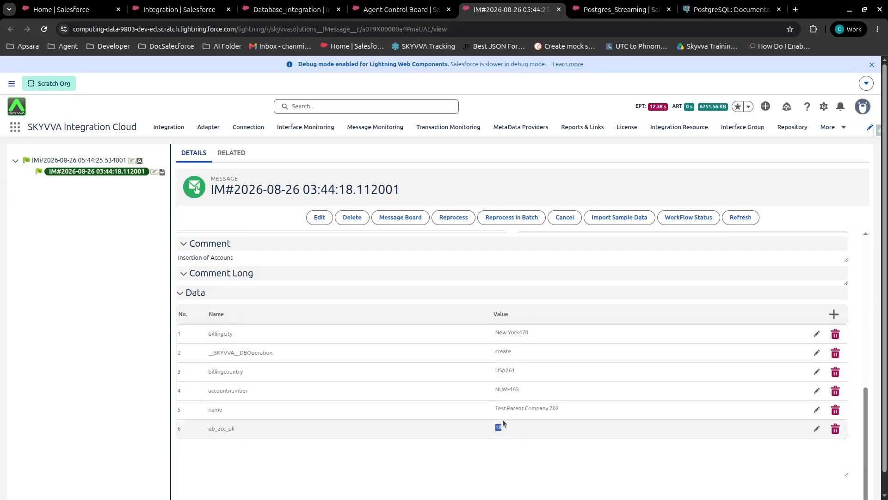
double_click(503, 351)
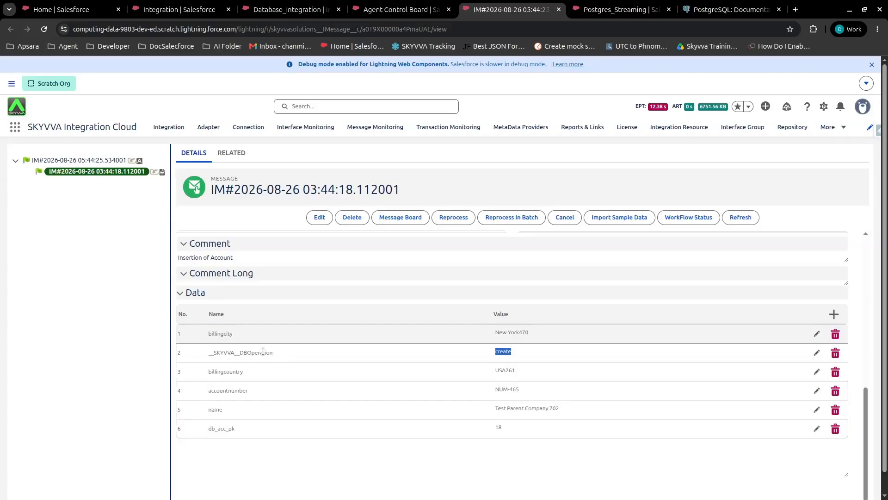
left_click(497, 353)
- Open the Account record linked from the child message and review its detail fields
scroll(421, 393, "up", 10)
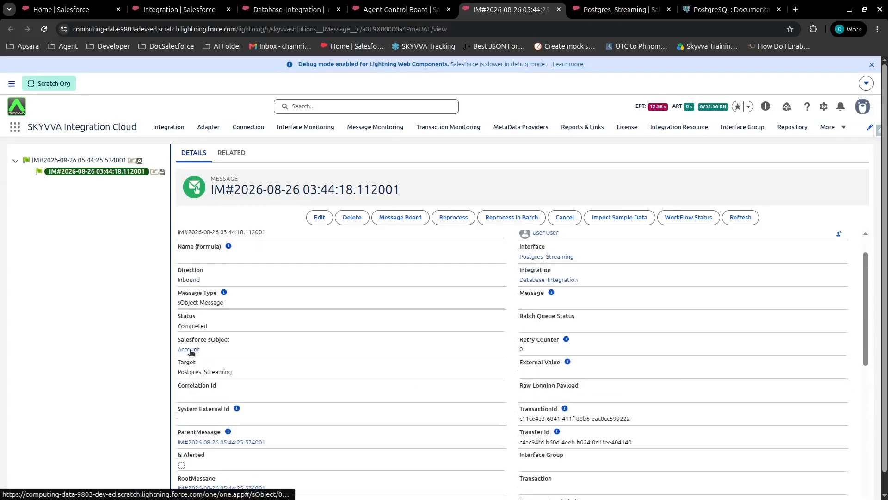
left_click(189, 350)
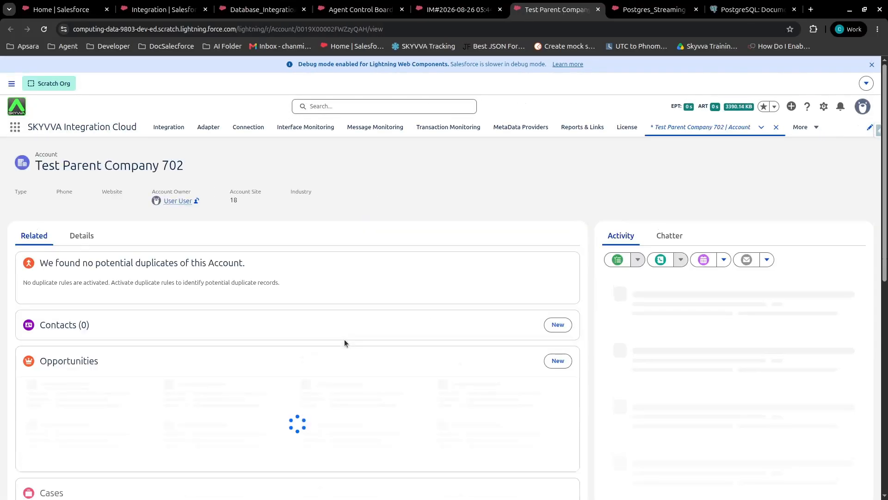
left_click(80, 237)
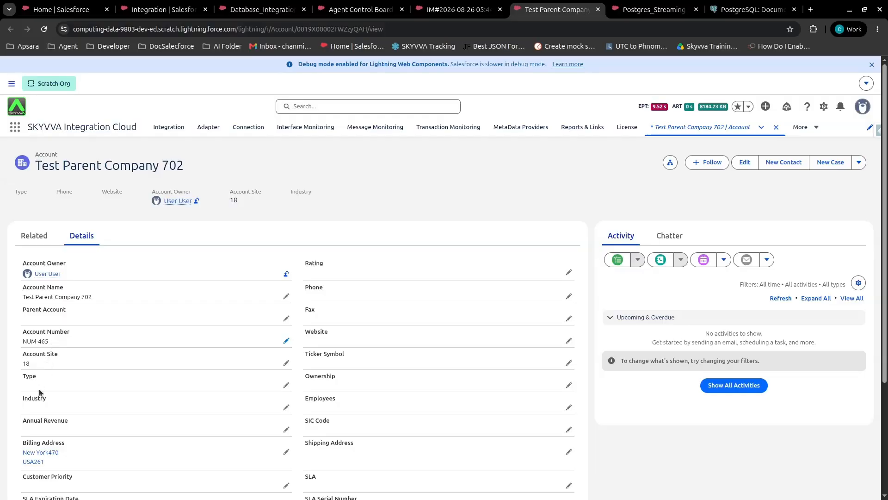
scroll(54, 416, "down", 3)
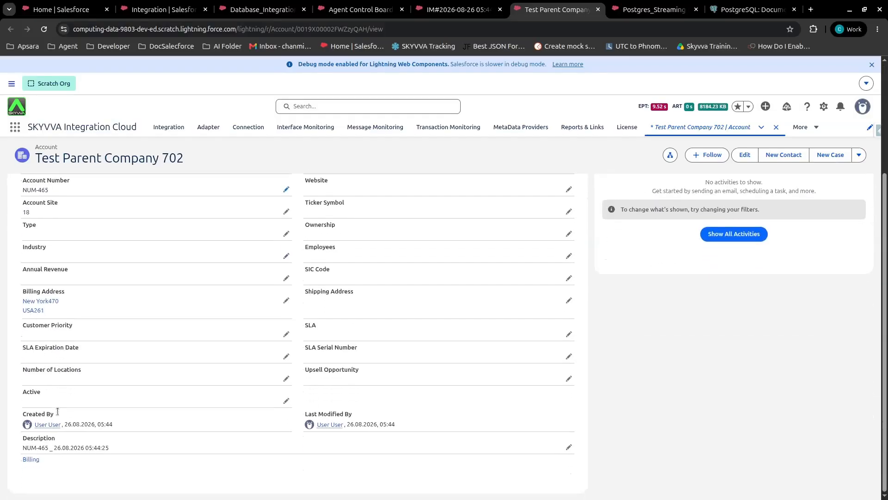
scroll(57, 411, "up", 3)
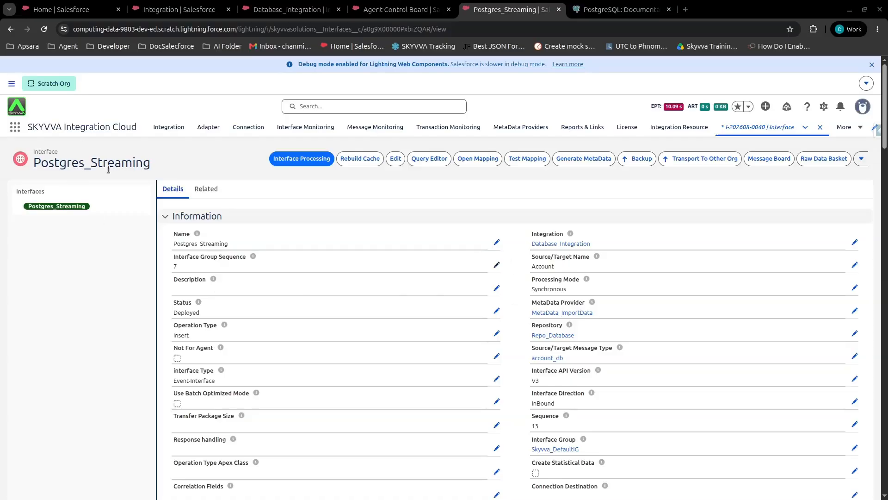
- Edit the Postgres_Streaming interface and set its Operation Type to update
left_click(496, 312)
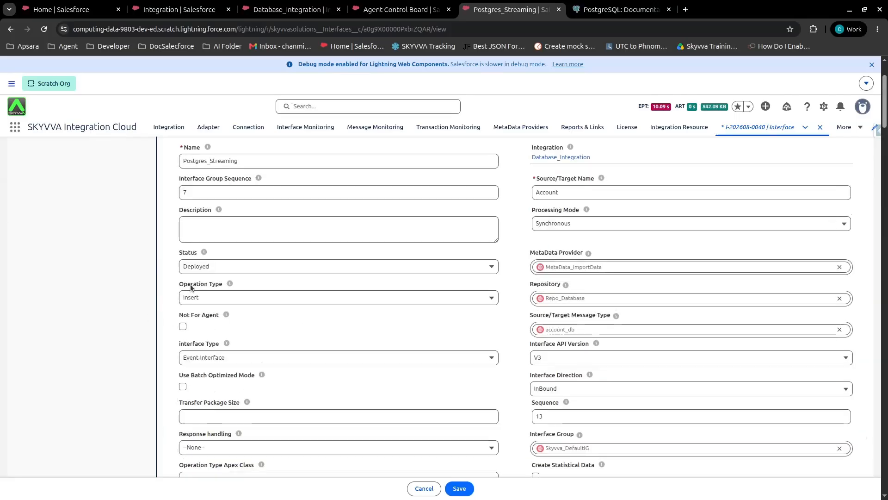
left_click(203, 299)
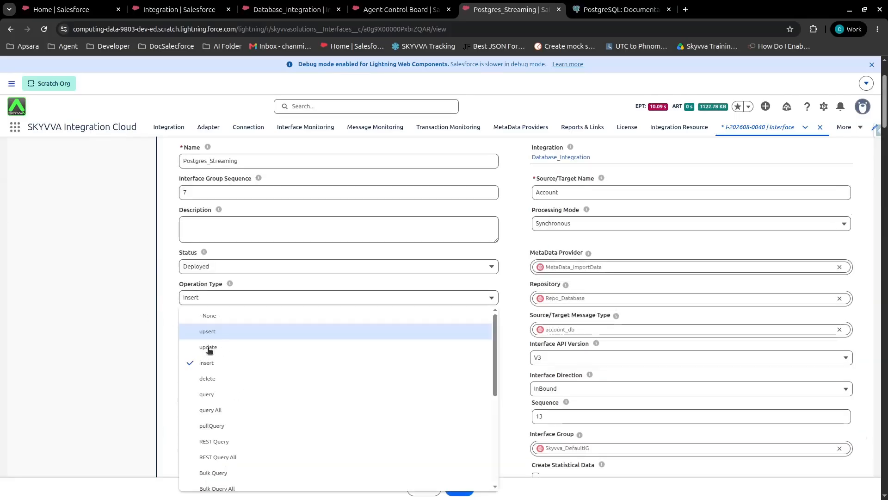
left_click(214, 349)
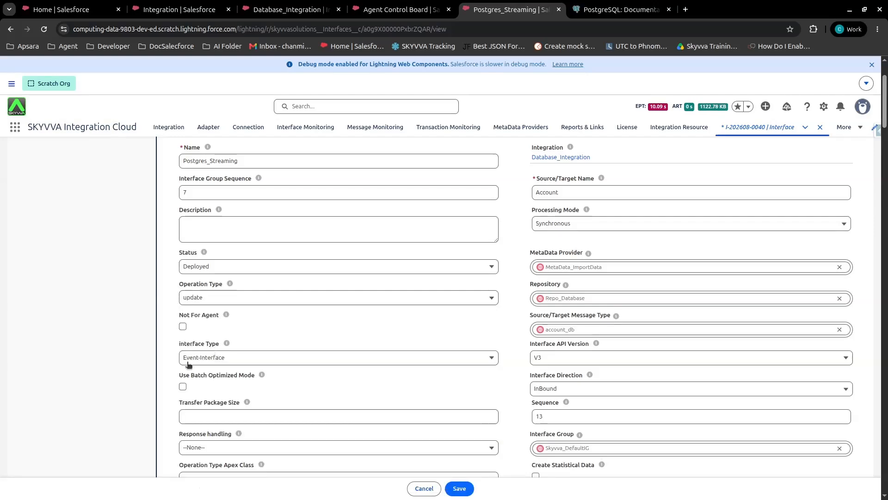
- Replace Create with Update as the selected Notification For Operation in Events Configuration and save the interface
scroll(554, 327, "down", 8)
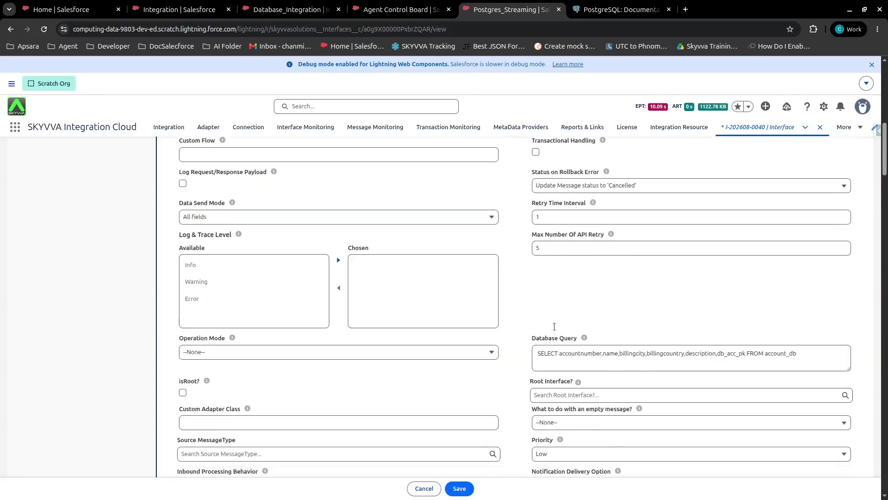
scroll(554, 326, "down", 20)
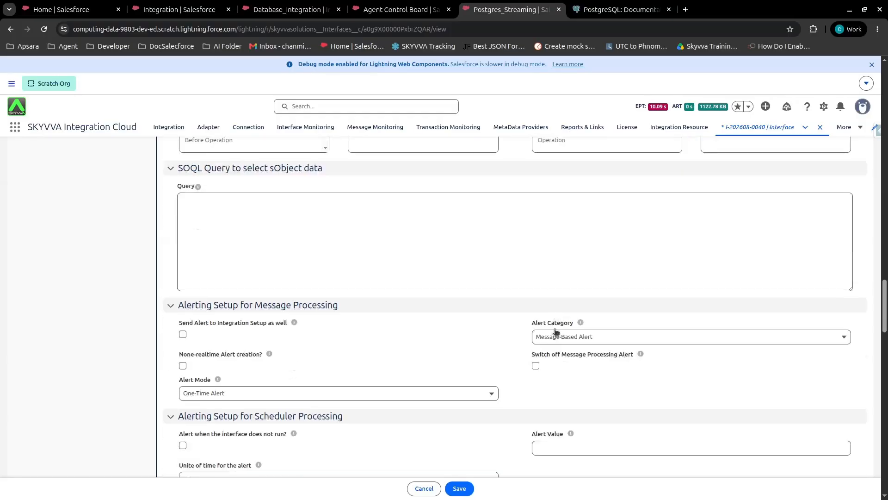
scroll(556, 329, "down", 20)
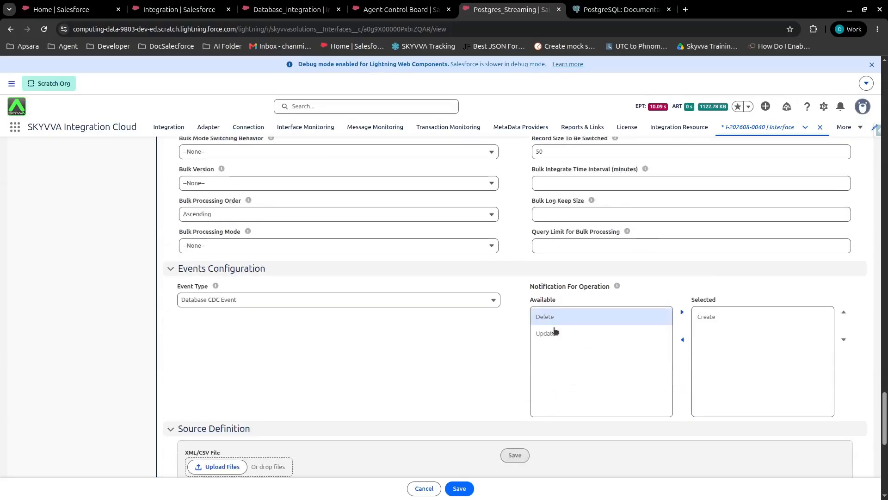
left_click(707, 316)
left_click(682, 339)
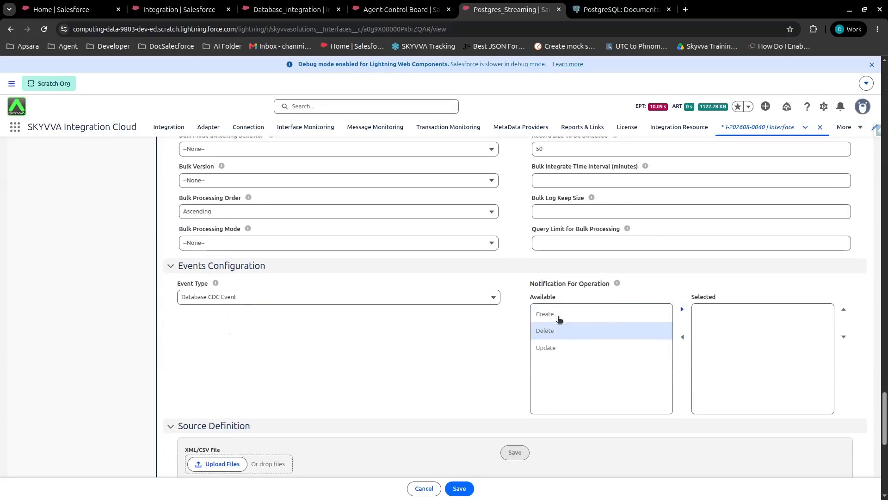
left_click(550, 348)
left_click(682, 309)
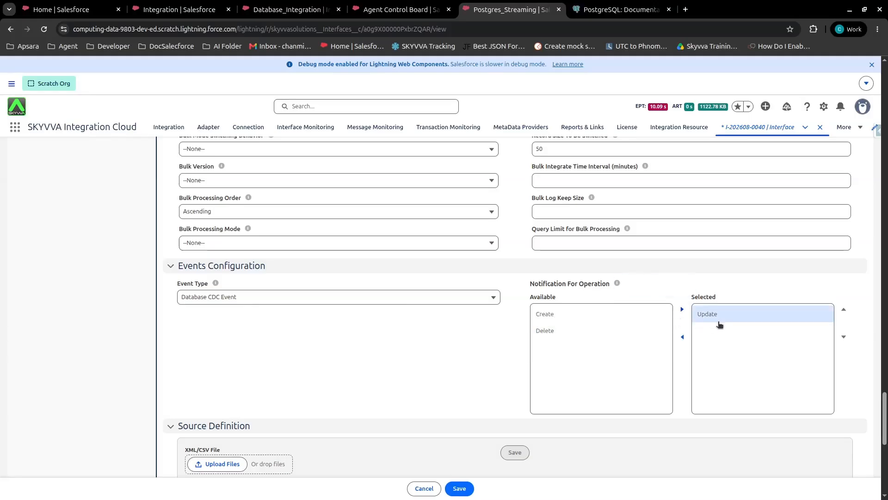
left_click(464, 488)
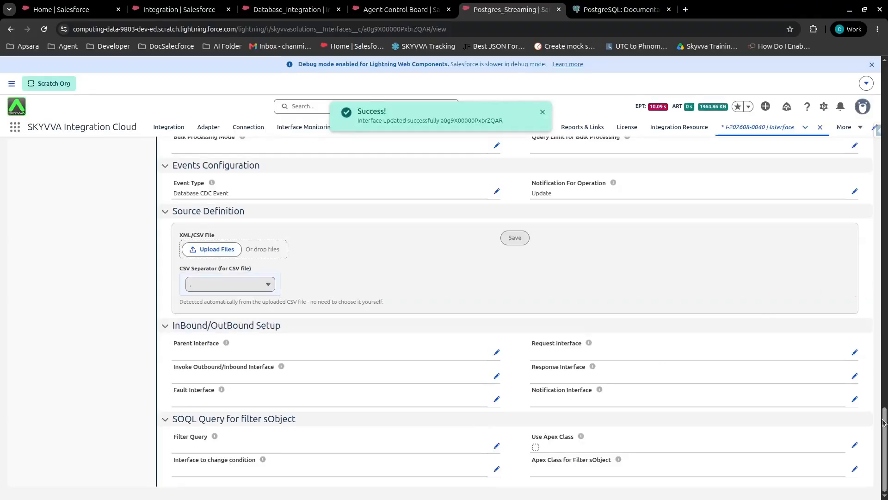
- Open the interface mapping, mark the db_acc_pk to Site row as Ext Id and save the mapping
left_click_drag(883, 422, 856, 65)
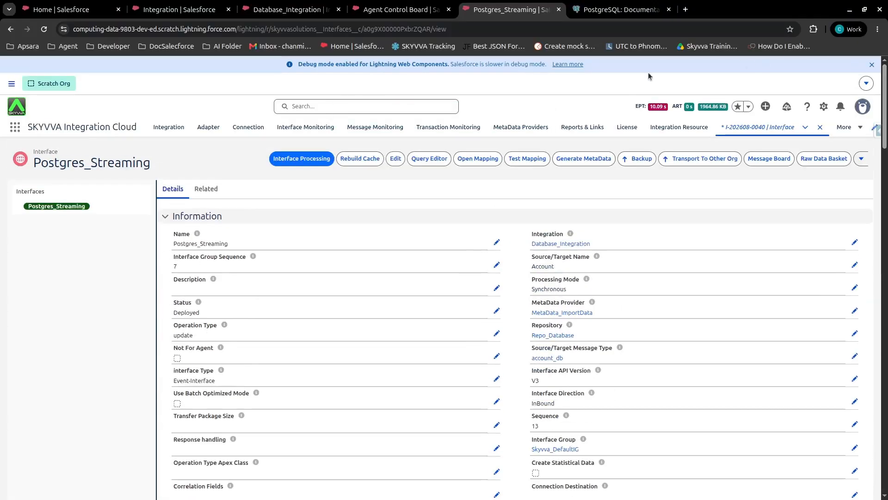
left_click(472, 160)
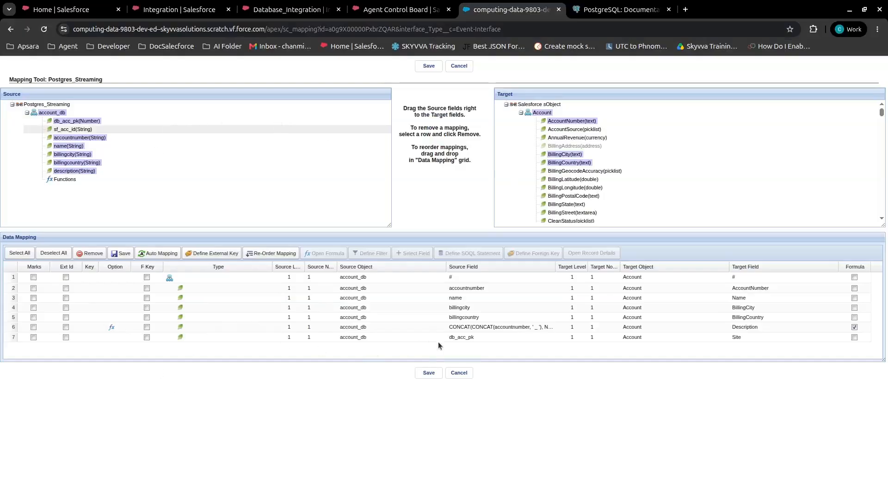
left_click(454, 300)
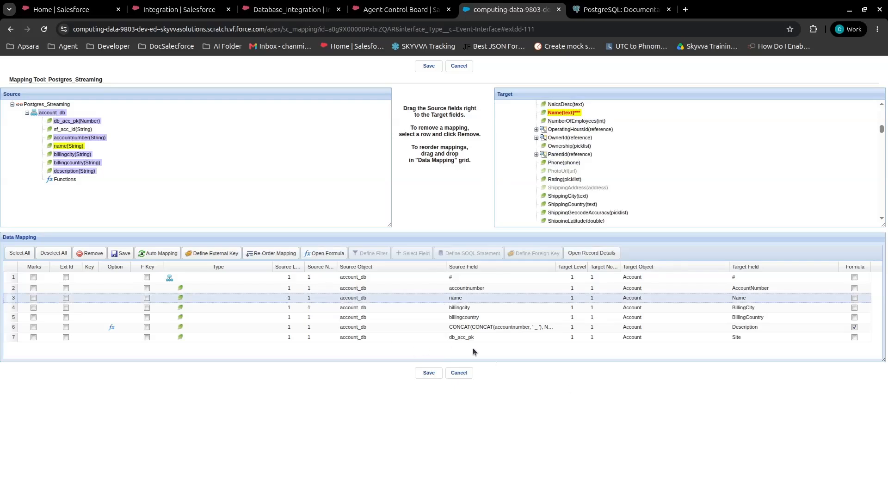
left_click(363, 339)
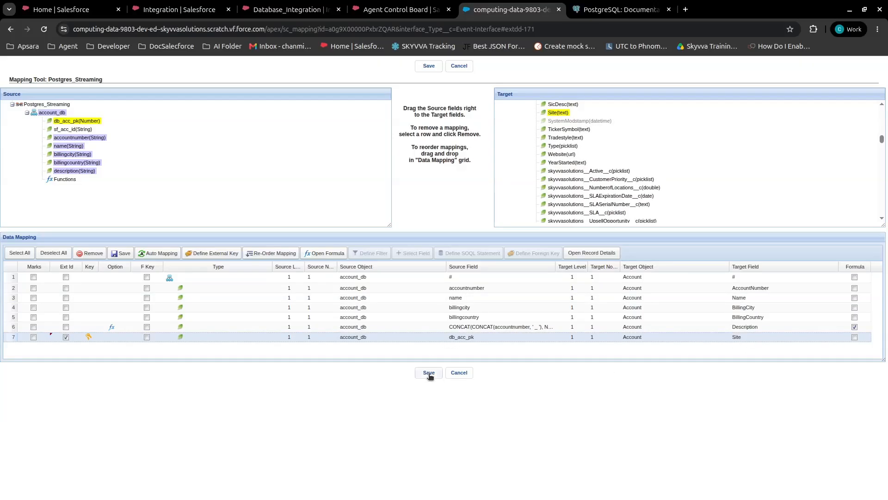
left_click(429, 373)
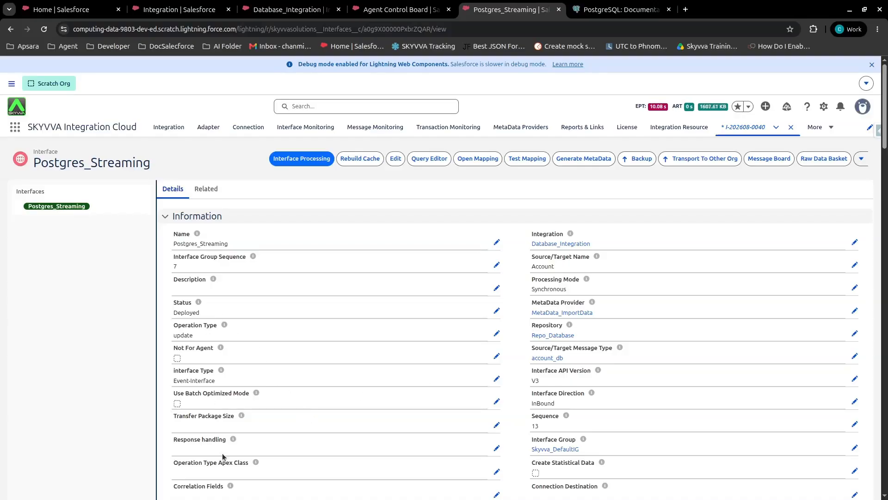
- Return to the Agent Control Board and start the streaming API for the Postgres_Streaming interface
scroll(507, 389, "down", 3)
scroll(505, 389, "up", 3)
left_click(401, 12)
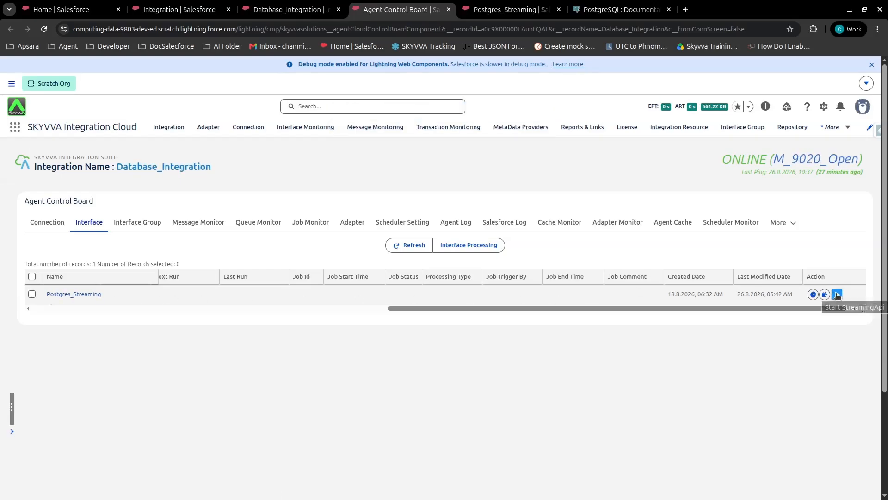
left_click(836, 295)
left_click(572, 283)
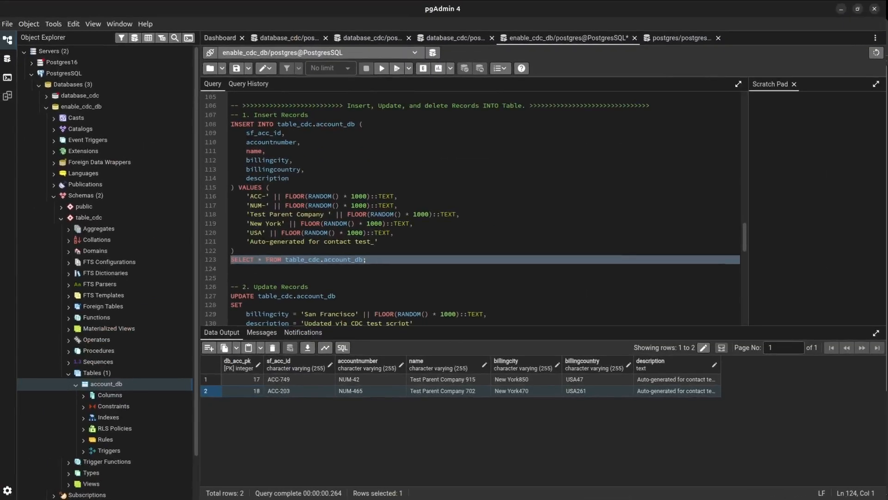
- In pgAdmin, replace the UPDATE statement's sf_acc_id condition value with the sf_acc_id copied from the row with db_acc_pk 18
left_click(453, 282)
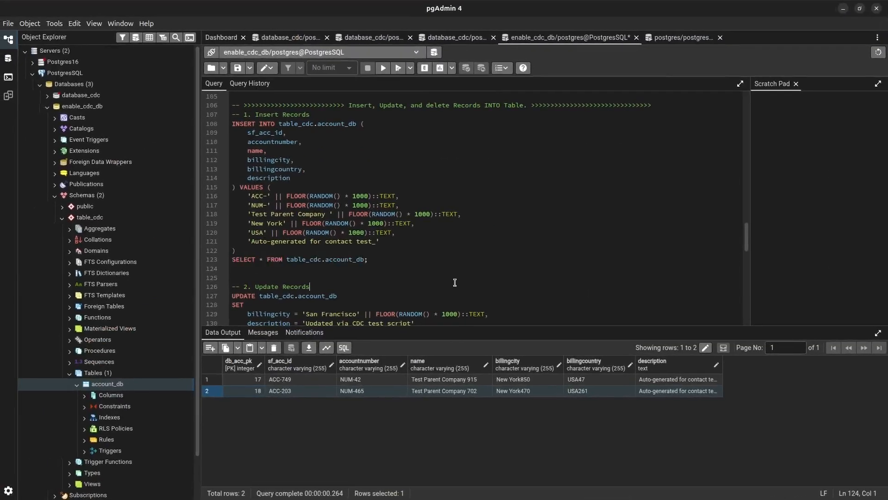
scroll(457, 281, "down", 4)
scroll(414, 264, "up", 2)
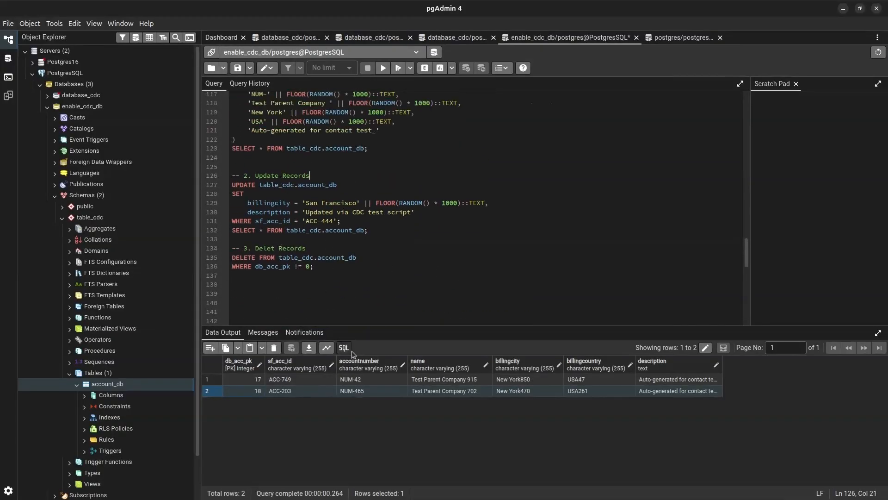
double_click(288, 390)
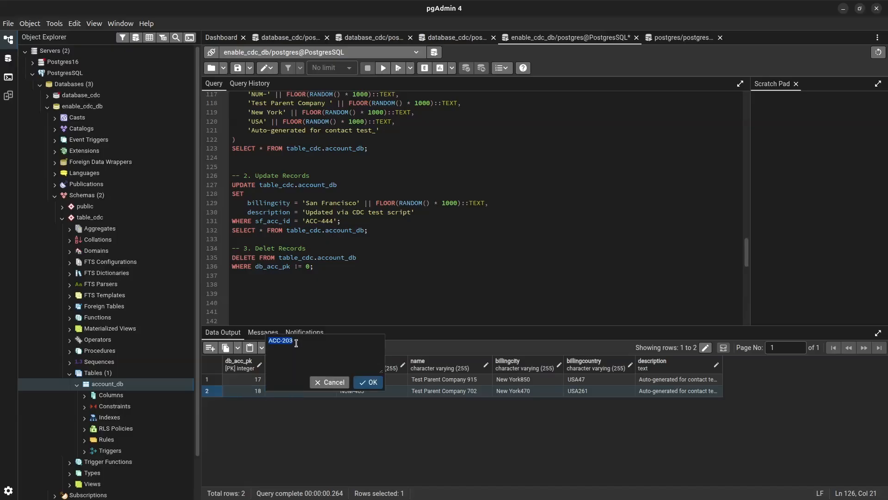
left_click(320, 222)
double_click(288, 341)
key("ctrl+c")
double_click(330, 223)
key("ctrl+v")
left_click(355, 221)
left_click(332, 382)
- Run only the UPDATE table_cdc.account_db statement and check the query message
double_click(312, 202)
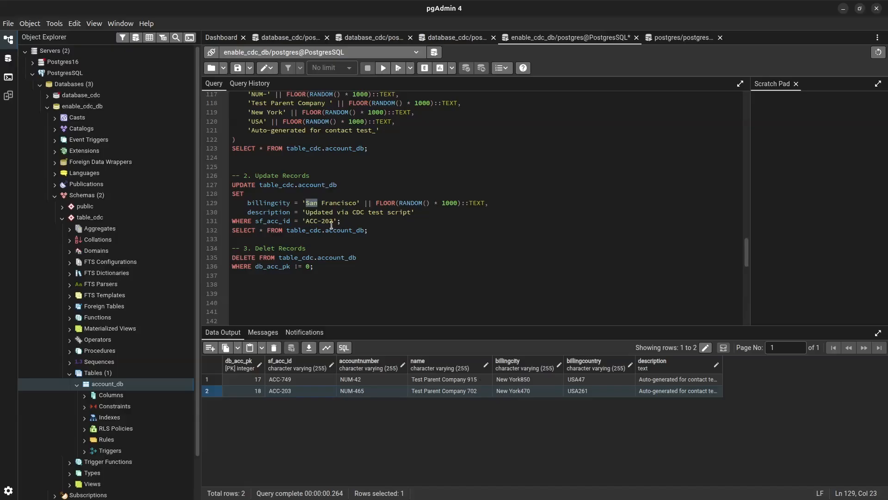
left_click_drag(379, 232, 221, 199)
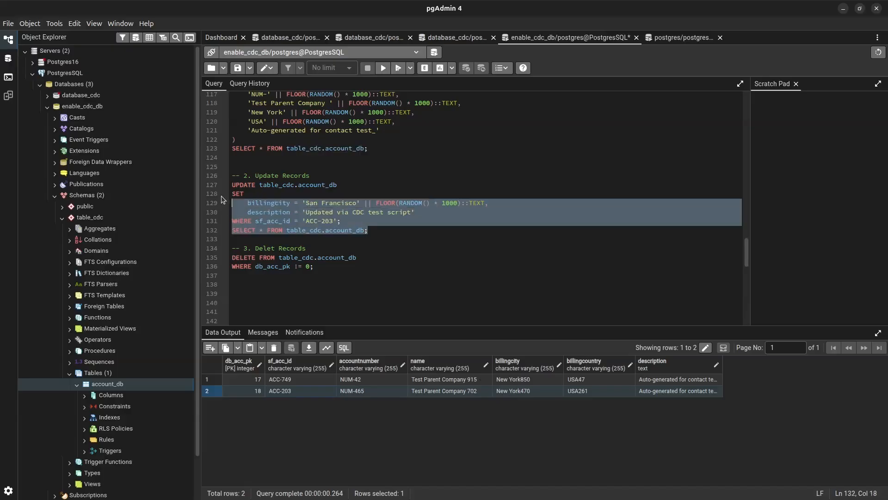
left_click_drag(348, 222, 232, 185)
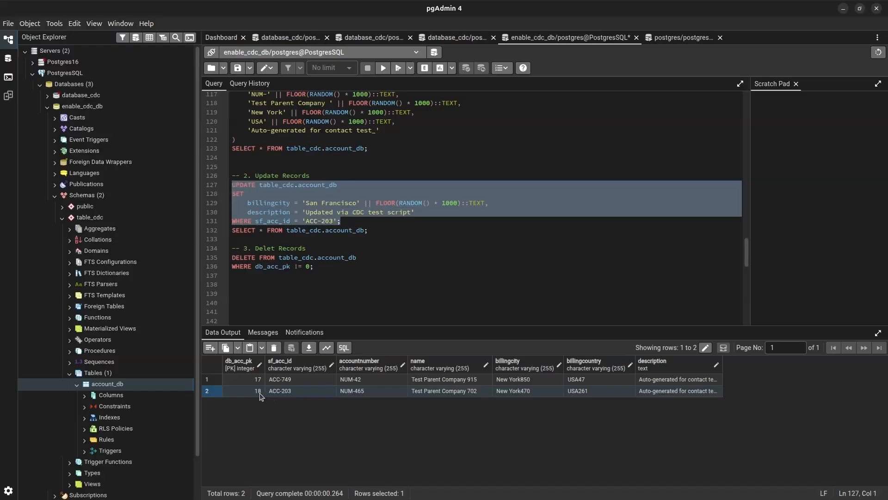
left_click(383, 69)
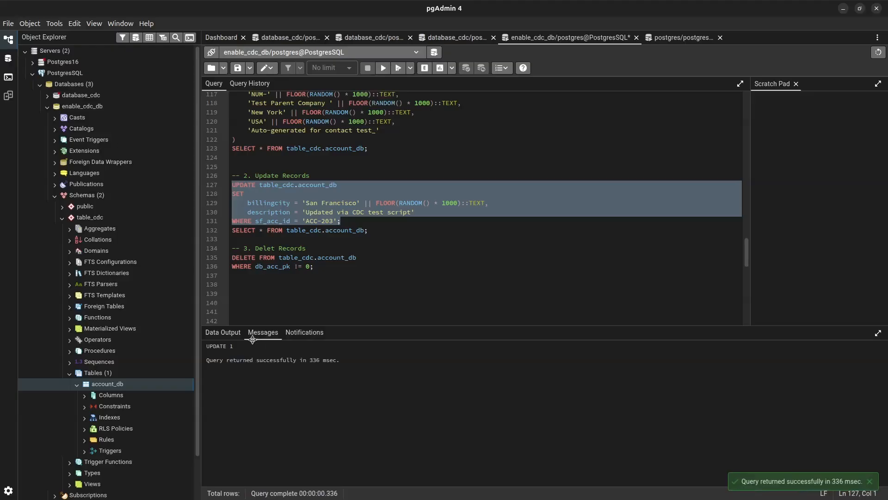
left_click_drag(207, 348, 344, 362)
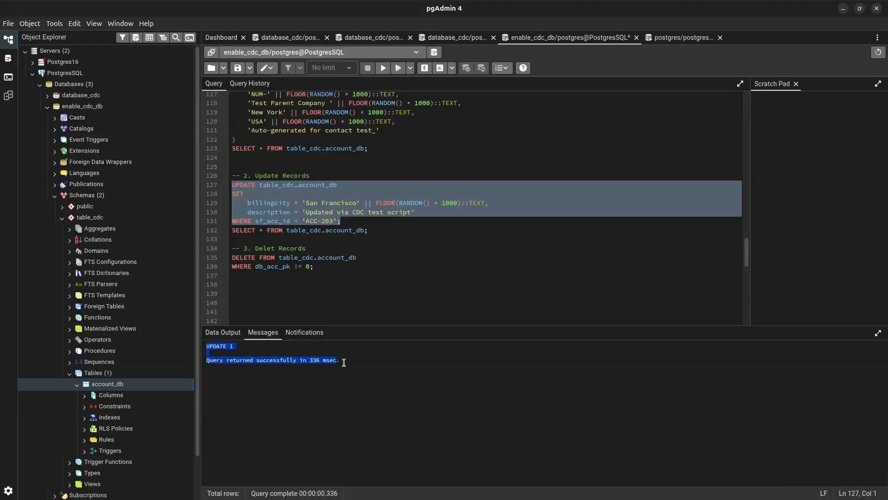
- Run SELECT * FROM table_cdc.account_db; below the UPDATE statement and compare the billingcity values of the two rows
left_click(318, 231)
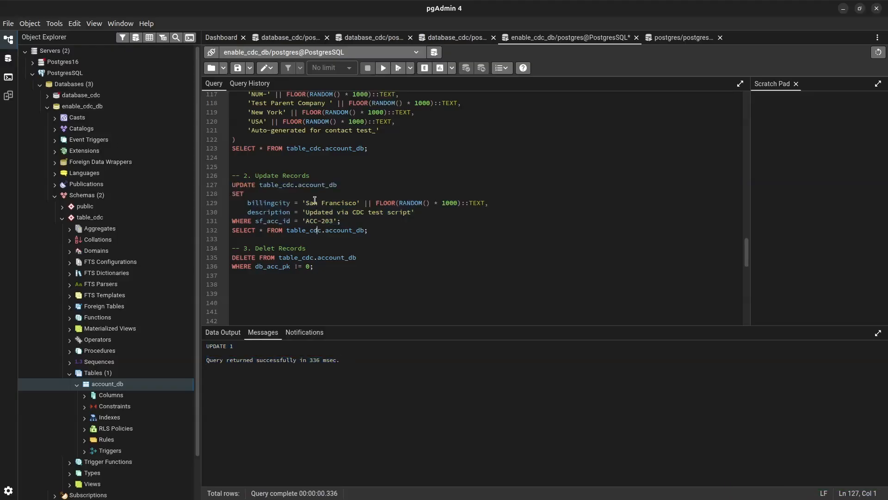
left_click(383, 69)
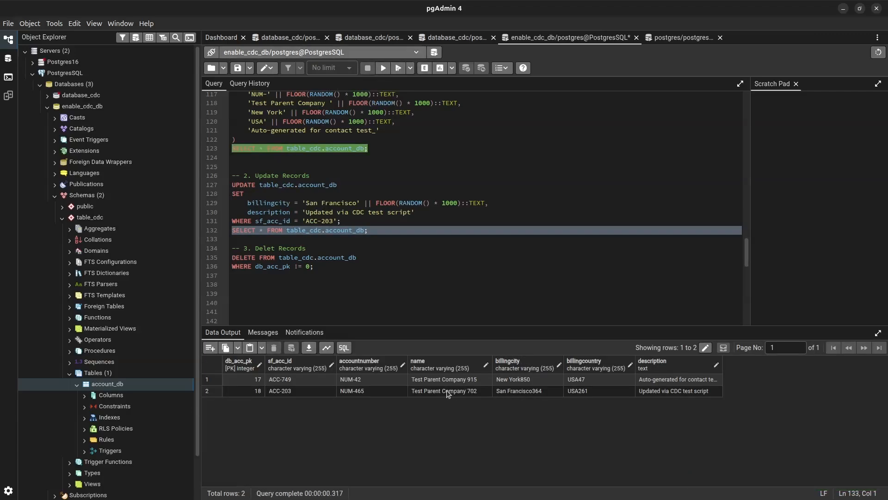
left_click(528, 391)
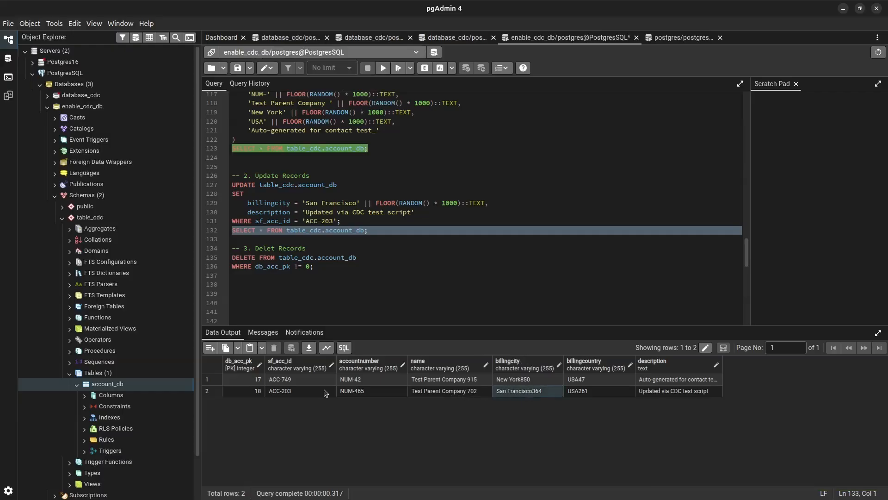
left_click(523, 380)
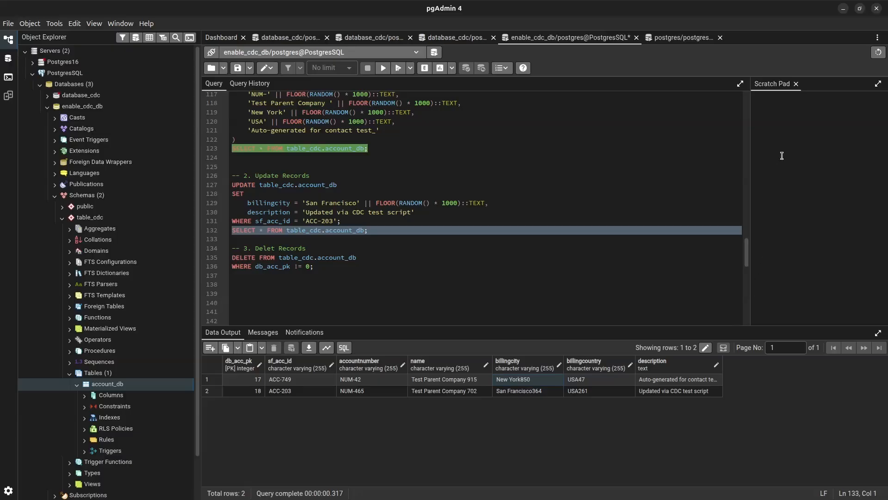
- Switch from pgAdmin back to the browser's Agent Control Board and reload the message list in the Message Monitor
left_click(844, 10)
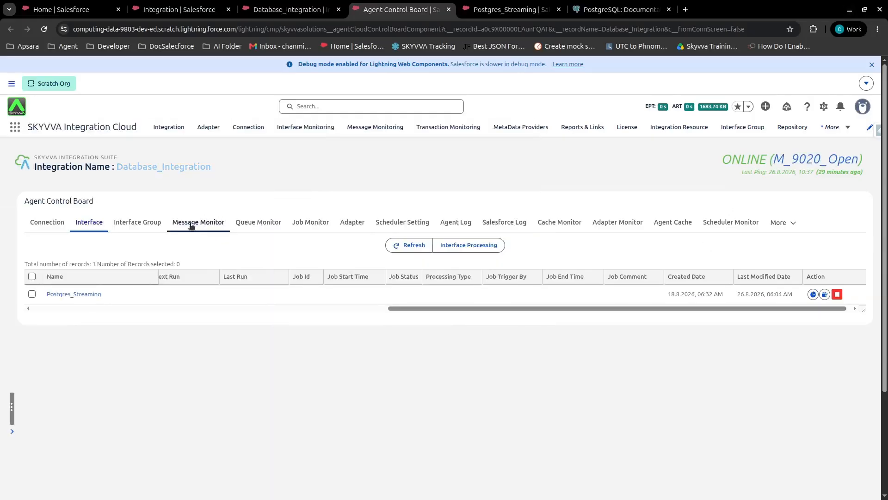
left_click(198, 222)
scroll(335, 277, "down", 3)
scroll(335, 277, "down", 5)
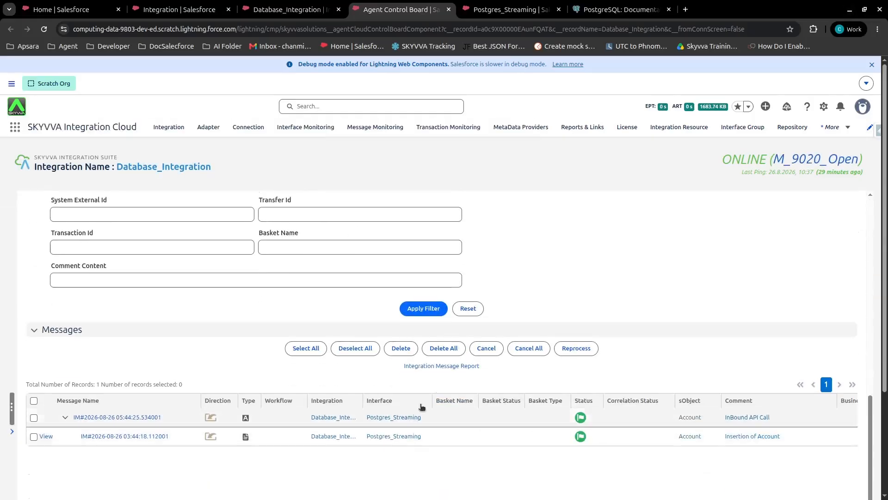
left_click(421, 308)
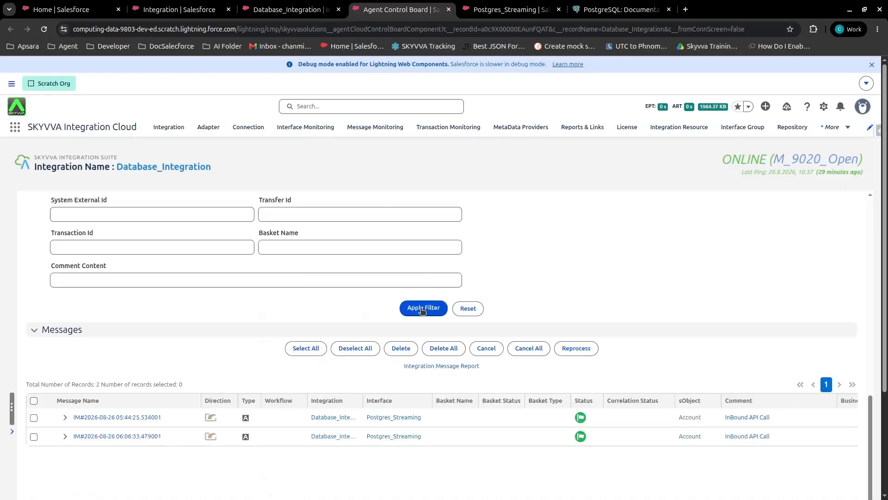
scroll(421, 310, "down", 3)
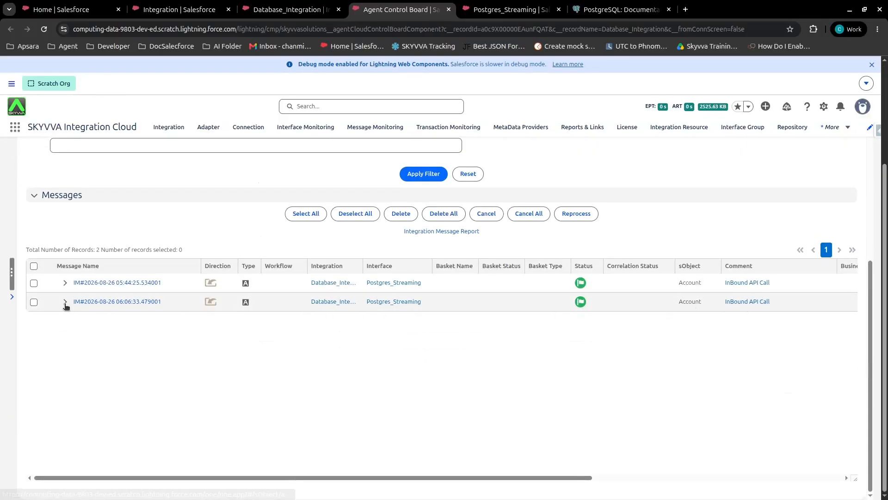
- Expand the newest Postgres_Streaming inbound message and check its child message's comment and Business External Id
left_click(65, 302)
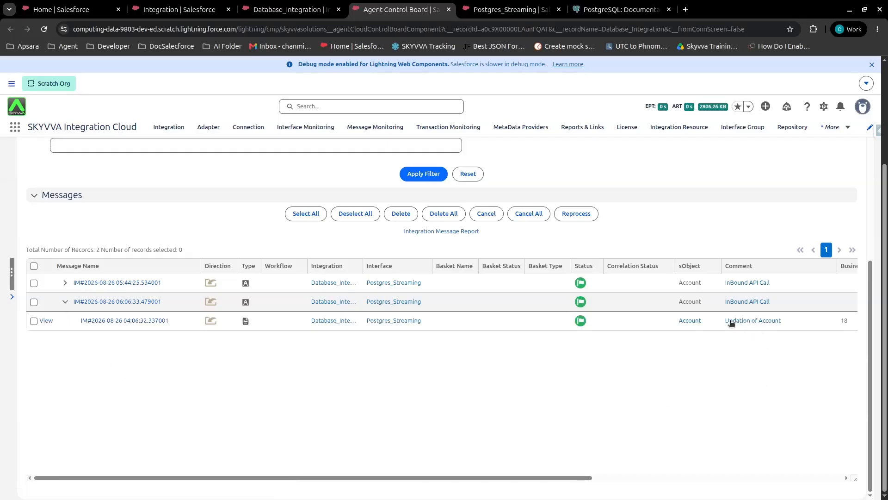
left_click_drag(838, 321, 730, 343)
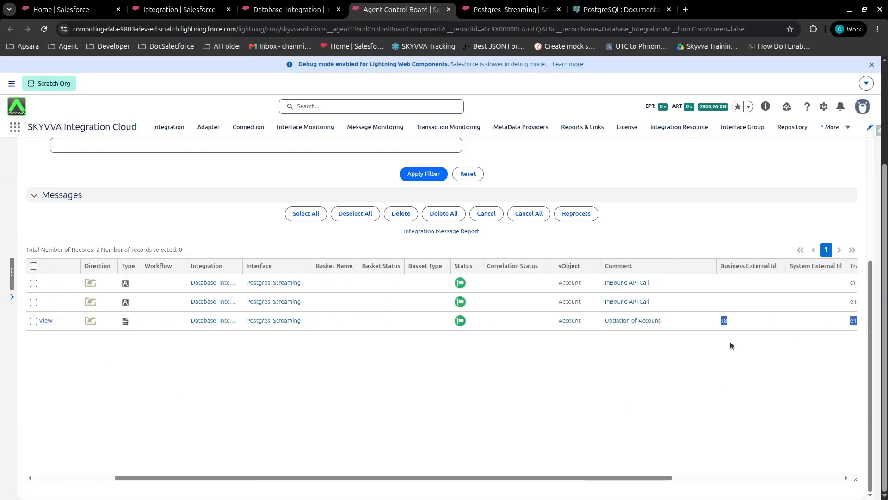
left_click_drag(638, 477, 120, 428)
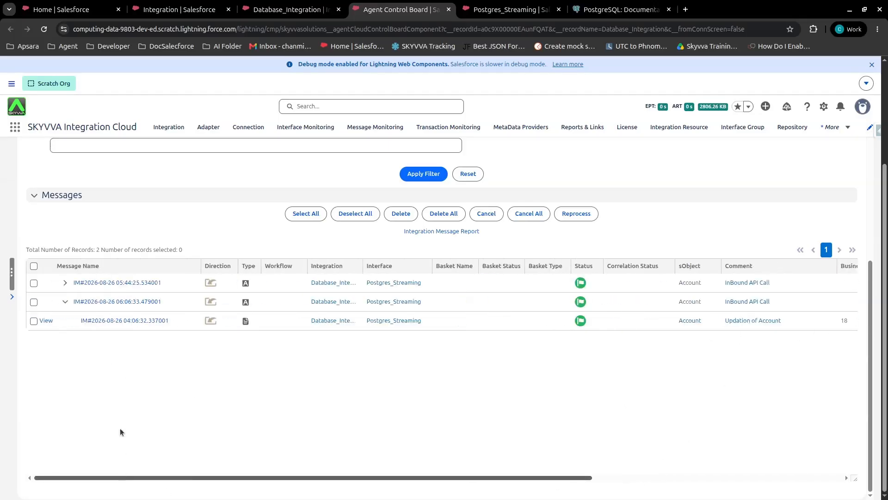
- Open the newest inbound parent message's record and select its child message in the message tree
left_click(90, 303)
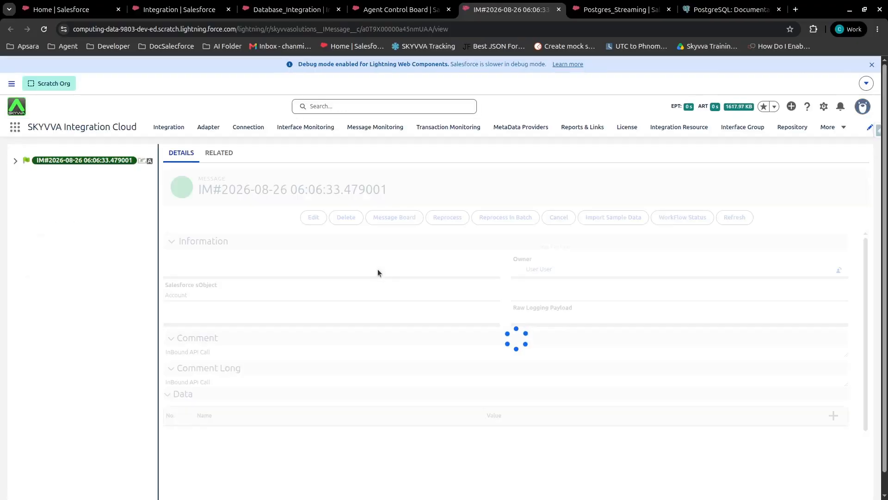
scroll(277, 342, "down", 10)
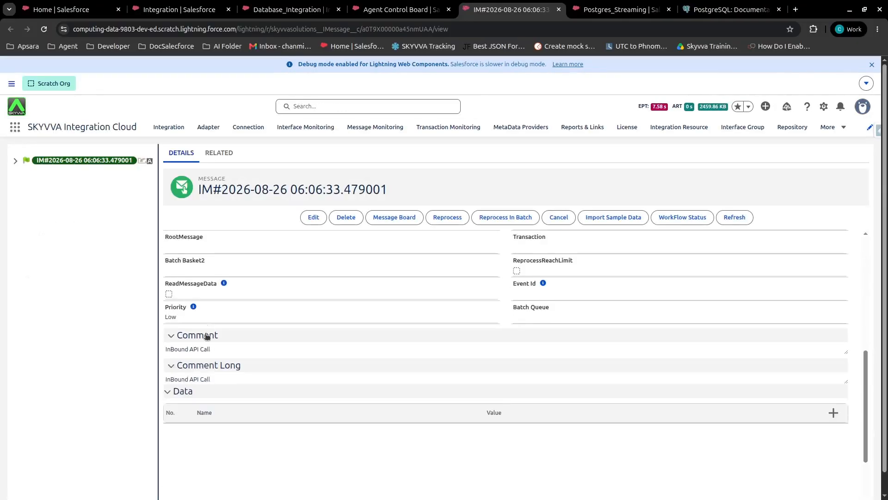
left_click(16, 162)
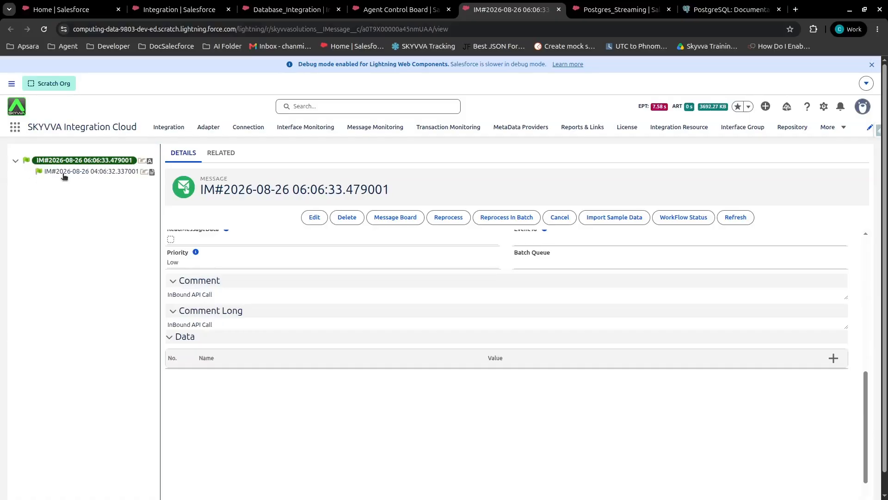
left_click(63, 173)
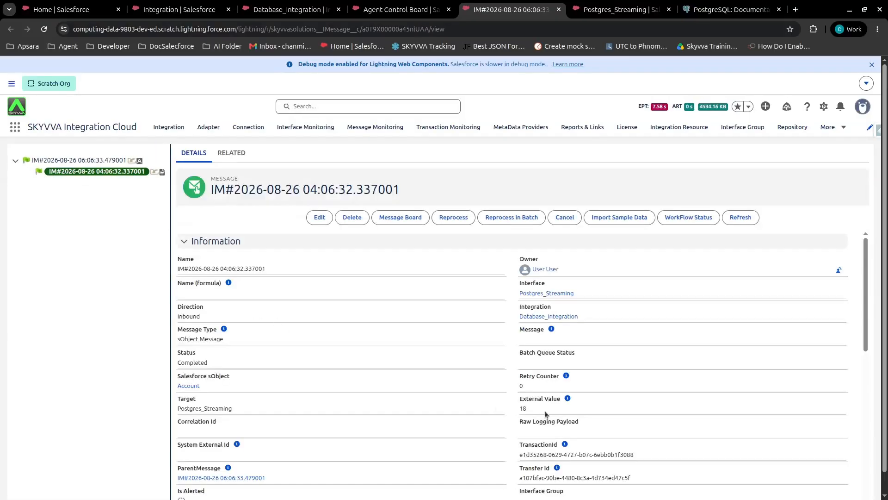
- Examine the child message's Data section, checking the billingcity name and value
scroll(523, 409, "down", 10)
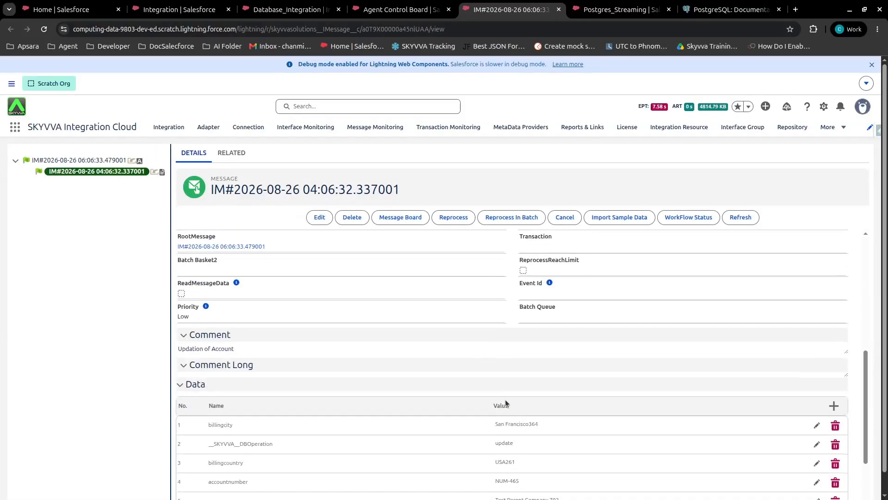
left_click_drag(208, 336, 234, 336)
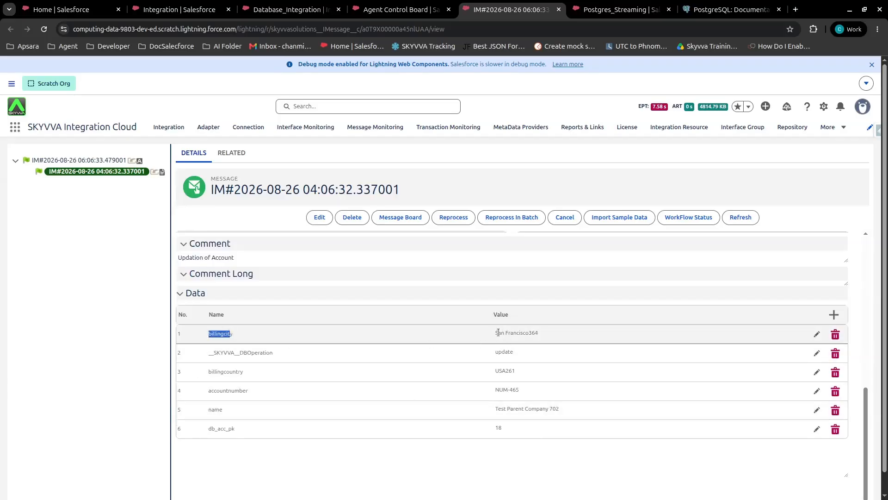
left_click_drag(498, 333, 534, 332)
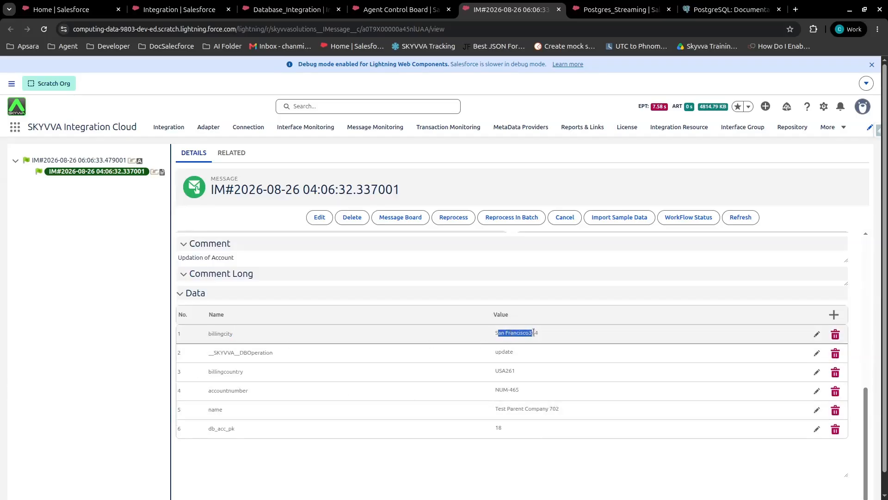
left_click(501, 375)
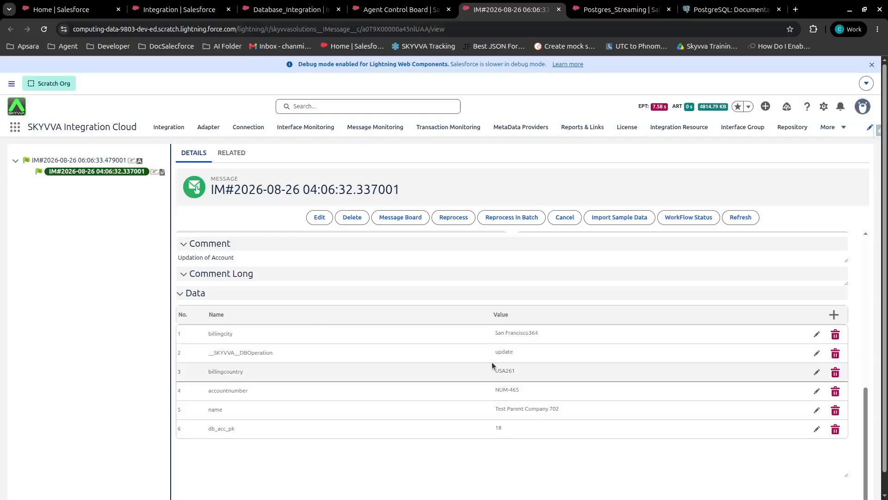
- Open the Account record linked from the message's Salesforce sObject field and show the account's details
scroll(371, 333, "up", 10)
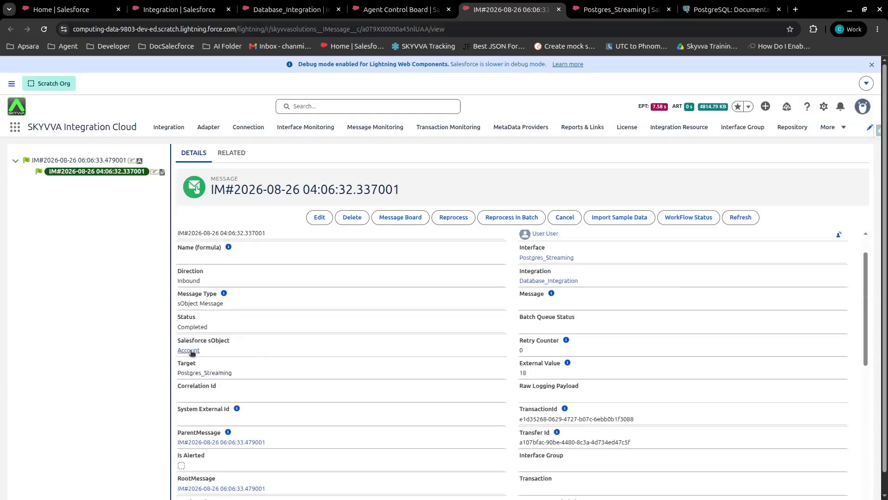
left_click(189, 351)
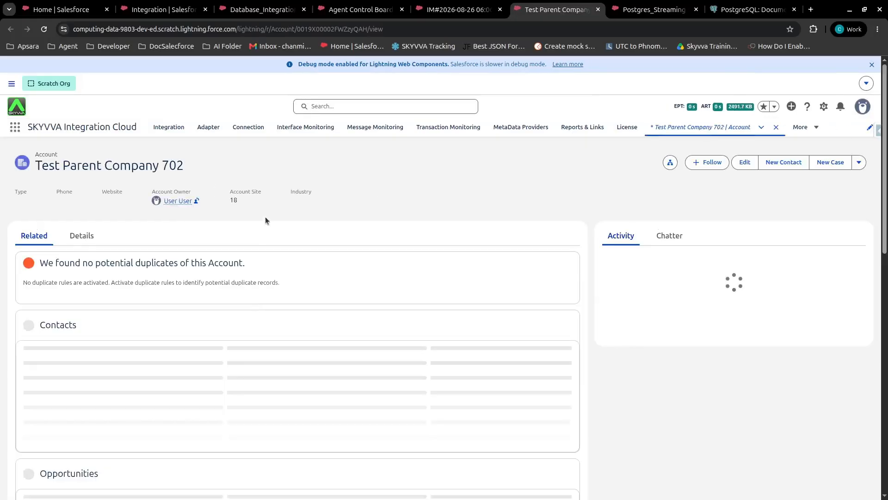
left_click(87, 235)
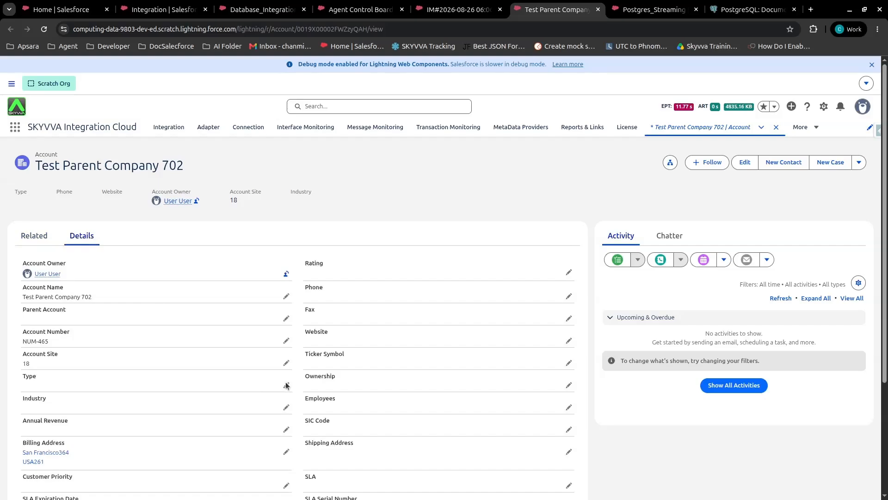
- Inspect the account's Billing City in the edit form and leave the form without saving
left_click(286, 385)
scroll(112, 277, "down", 2)
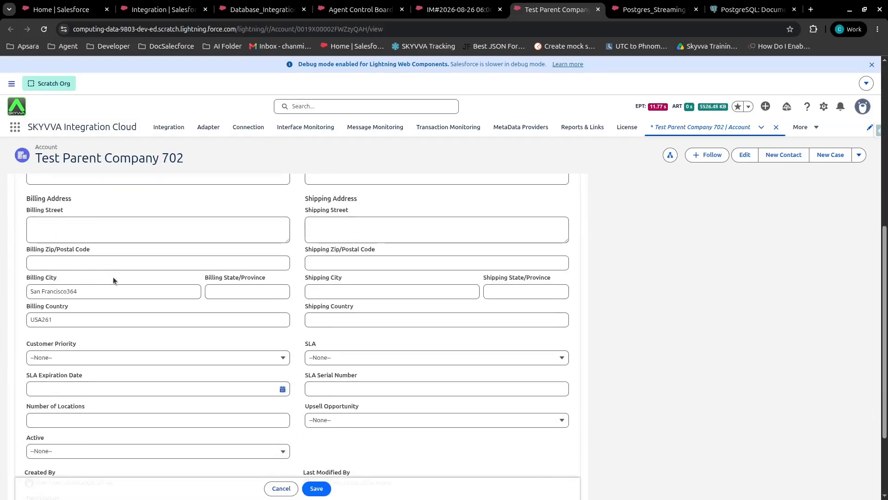
left_click_drag(29, 278, 74, 276)
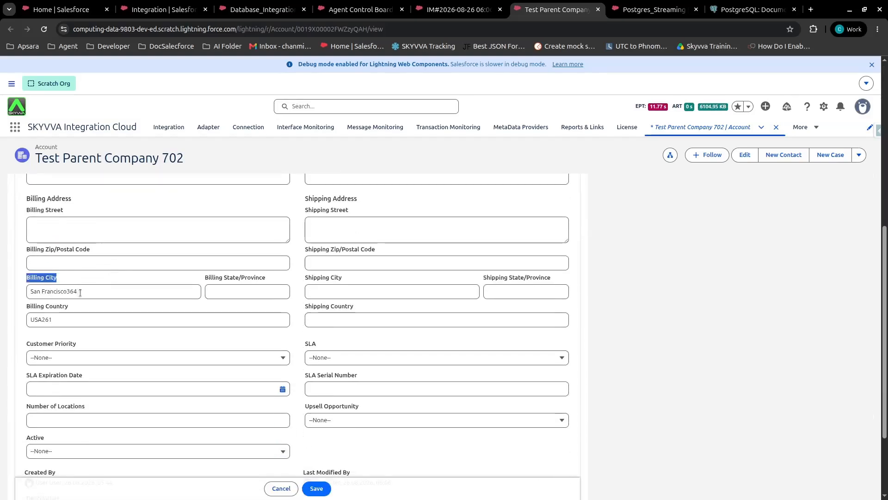
left_click(81, 293)
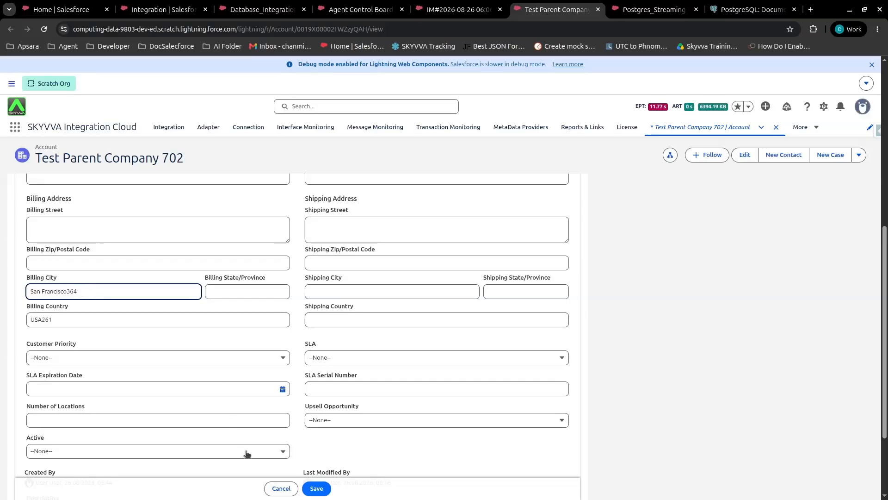
left_click(278, 488)
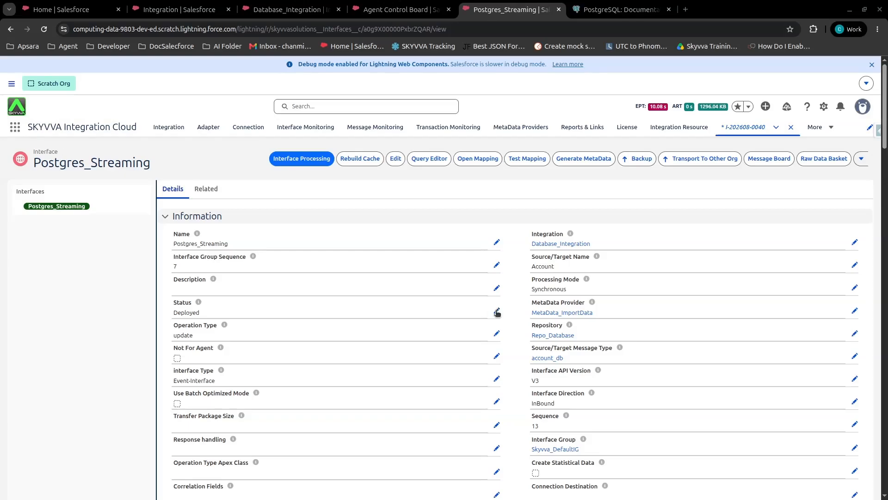
- Edit the Postgres_Streaming interface record and set its Operation Type to delete
left_click(497, 312)
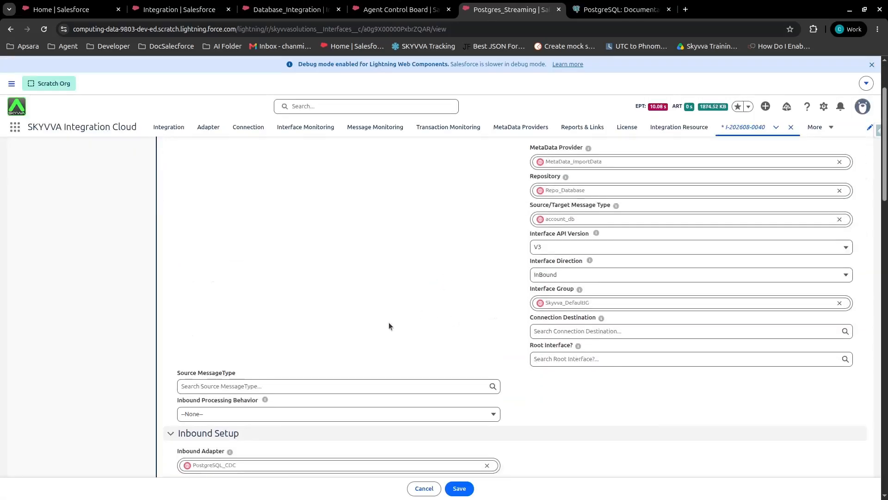
scroll(387, 327, "up", 4)
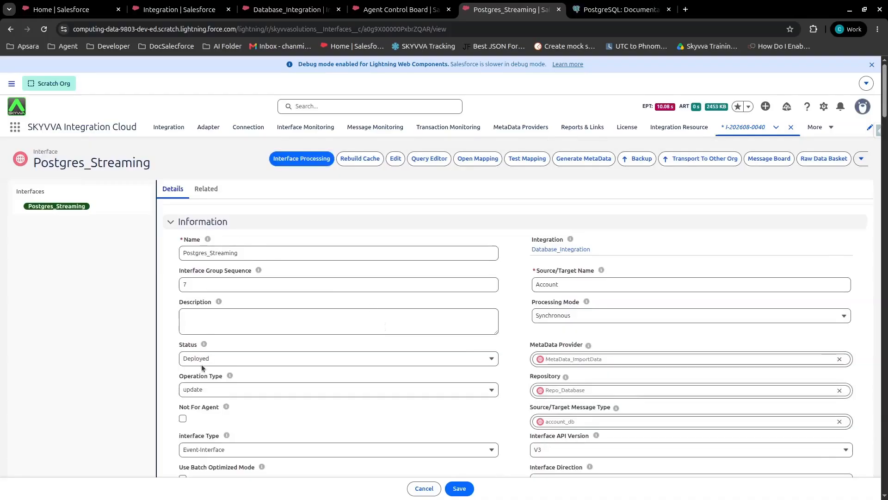
left_click(198, 390)
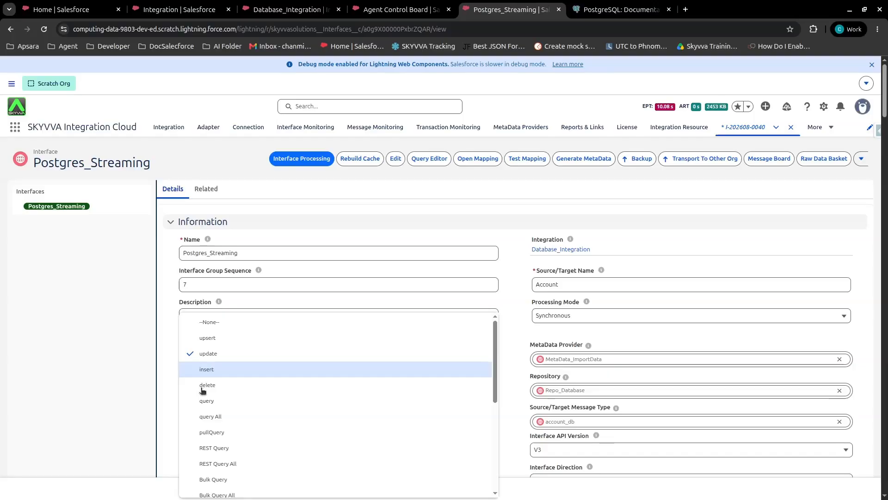
left_click(202, 390)
- In Events Configuration, replace Update with Delete as the selected Notification For Operation and save the interface
scroll(213, 361, "down", 3)
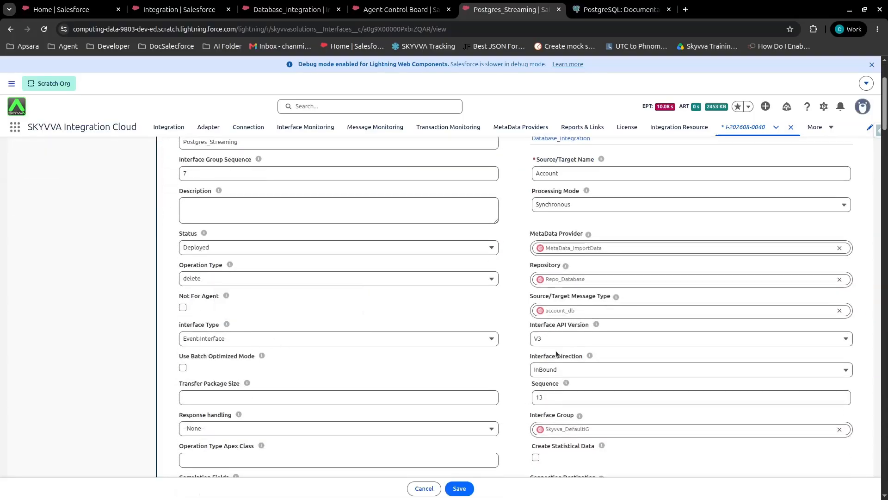
scroll(517, 303, "down", 5)
scroll(517, 303, "down", 20)
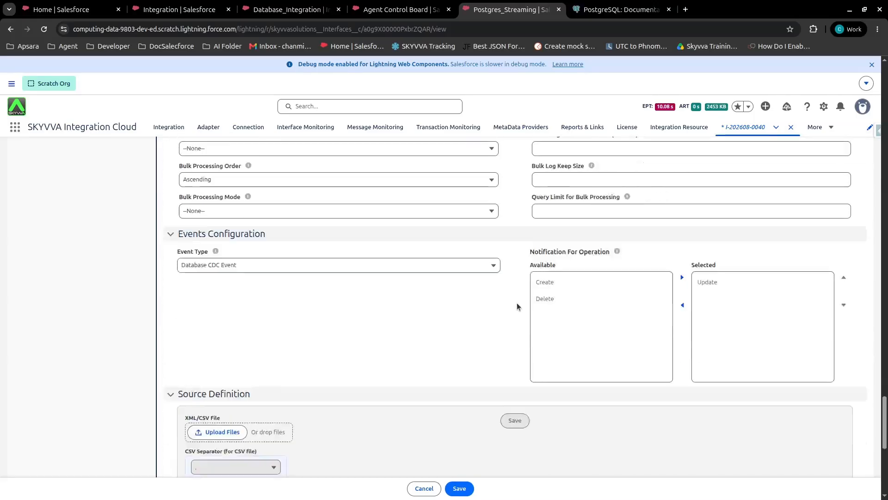
left_click(704, 239)
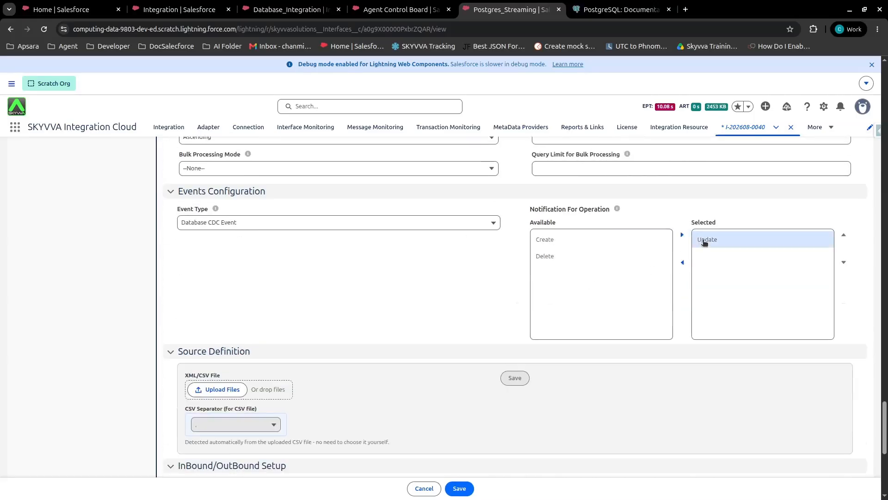
left_click(546, 257)
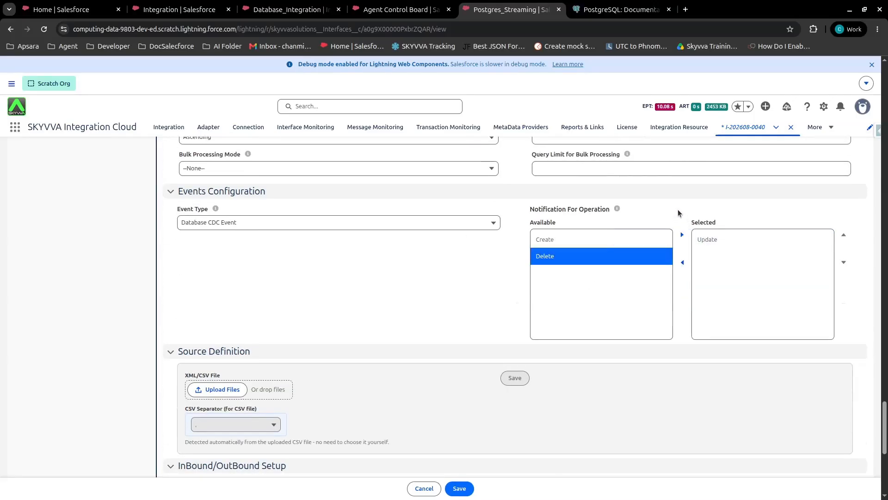
left_click(682, 235)
left_click(683, 262)
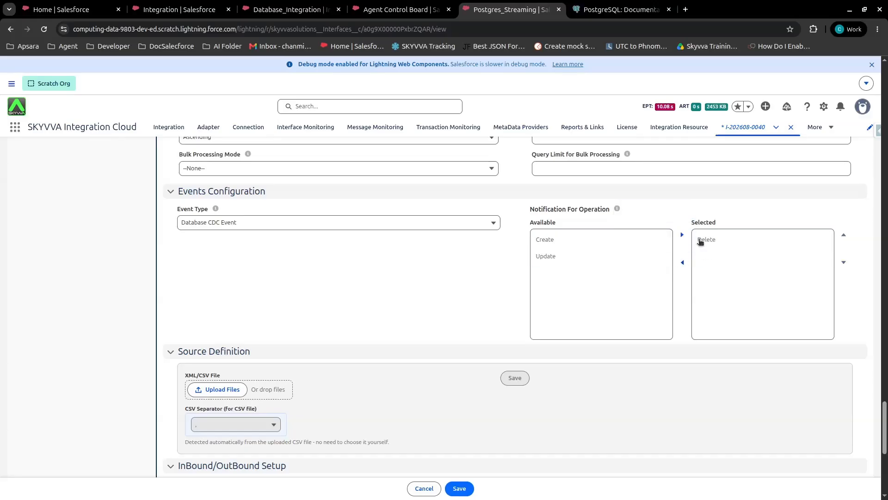
left_click(463, 490)
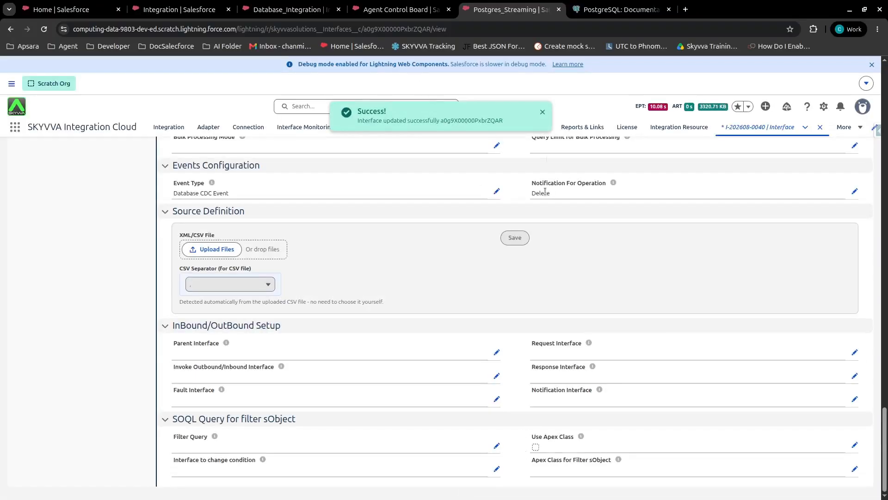
- Return to the Agent Control Board and refresh the interface list containing Postgres_Streaming
scroll(503, 200, "up", 7)
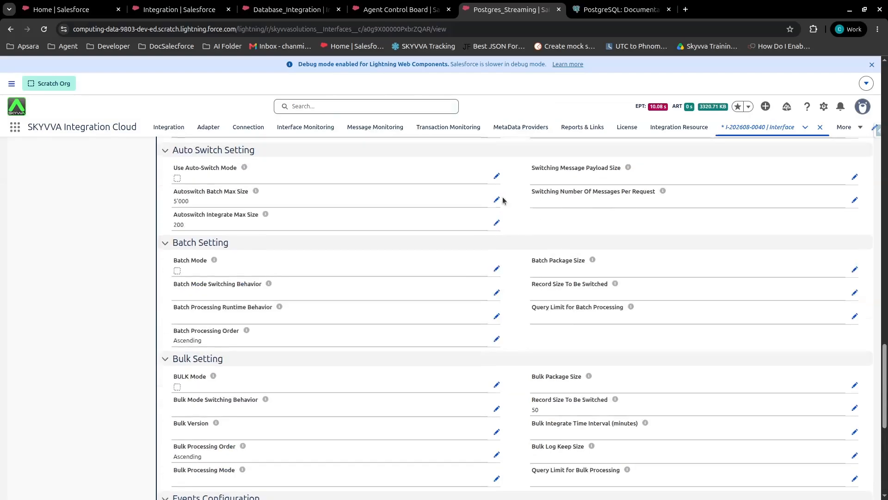
scroll(503, 200, "up", 8)
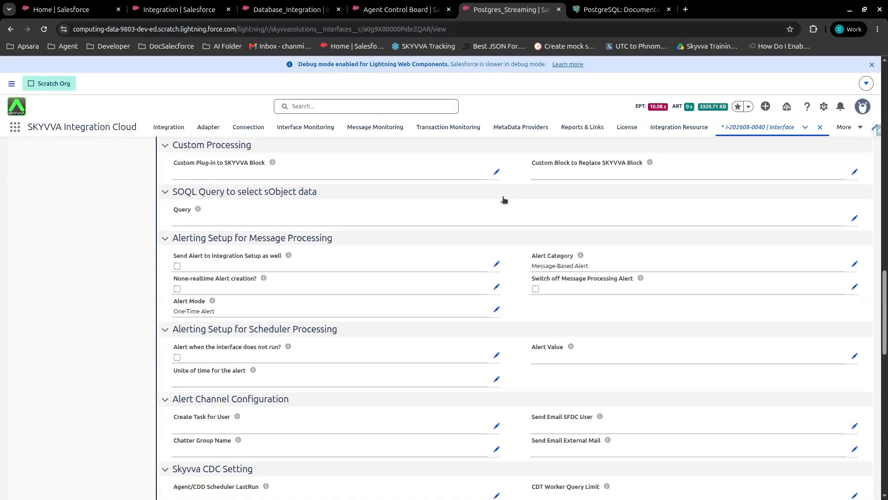
left_click(388, 10)
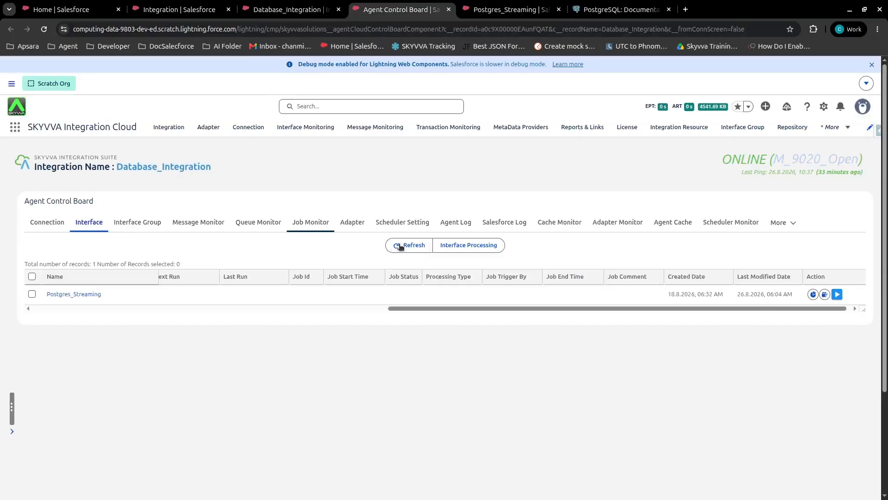
left_click(409, 245)
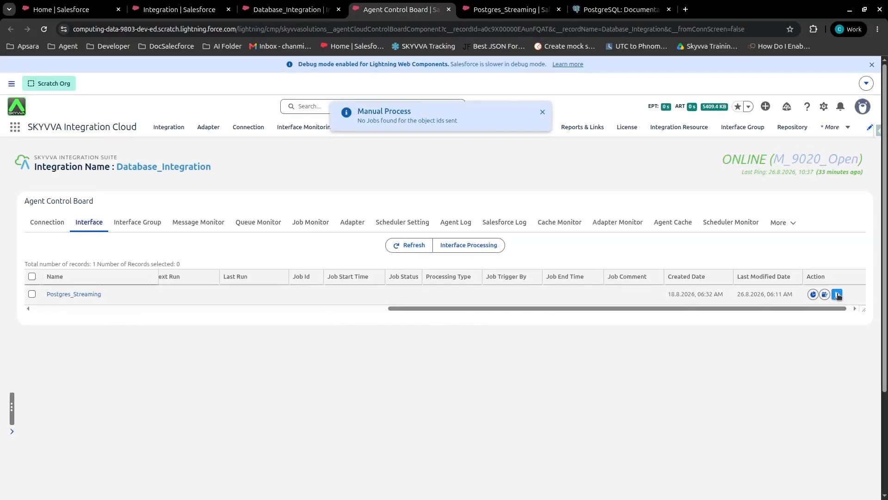
- Start the Postgres_Streaming interface in the Agent Control Board and confirm the start
left_click(837, 294)
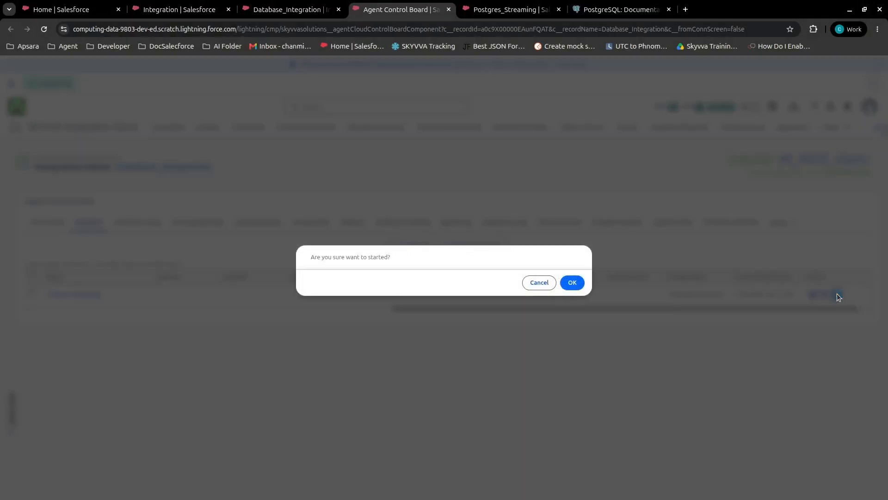
left_click(572, 282)
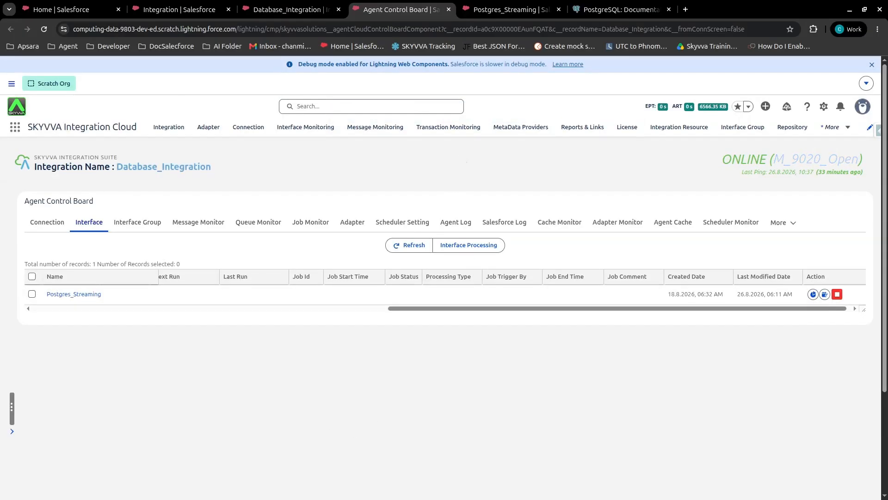
- Switch to pgAdmin and query all rows of table_cdc.account_db
key("alt+Tab")
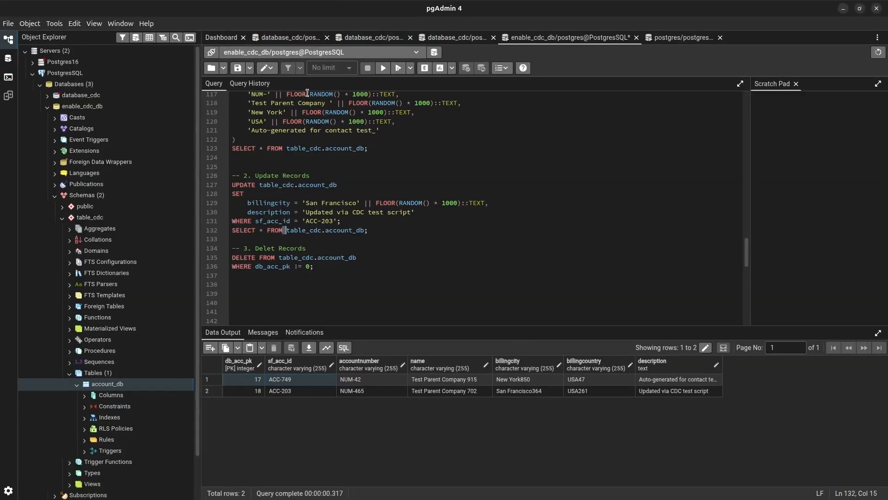
left_click(383, 68)
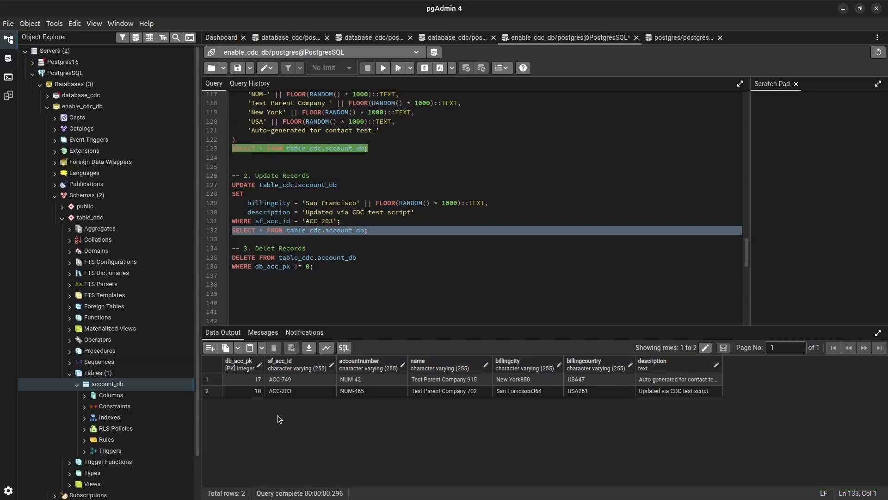
- Run the DELETE statement on table_cdc.account_db for rows WHERE db_acc_pk != 0, and re-query the table to check the deletion
left_click(320, 267)
left_click_drag(313, 266, 219, 256)
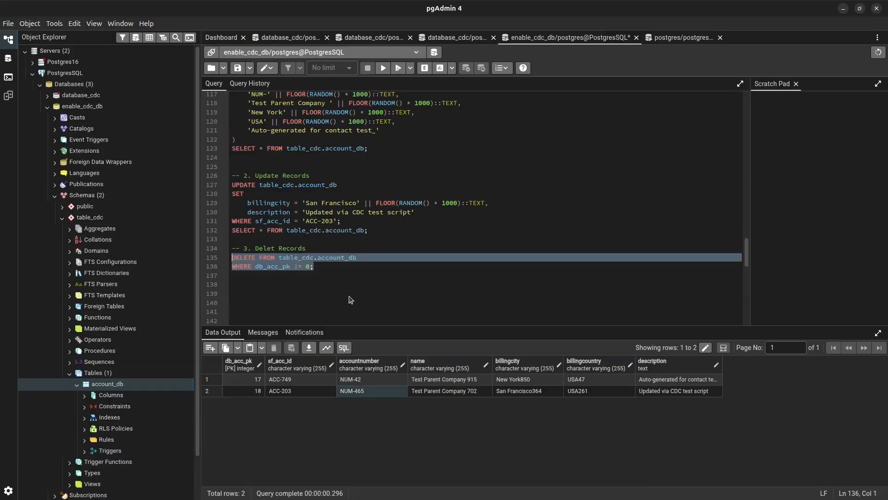
left_click(384, 69)
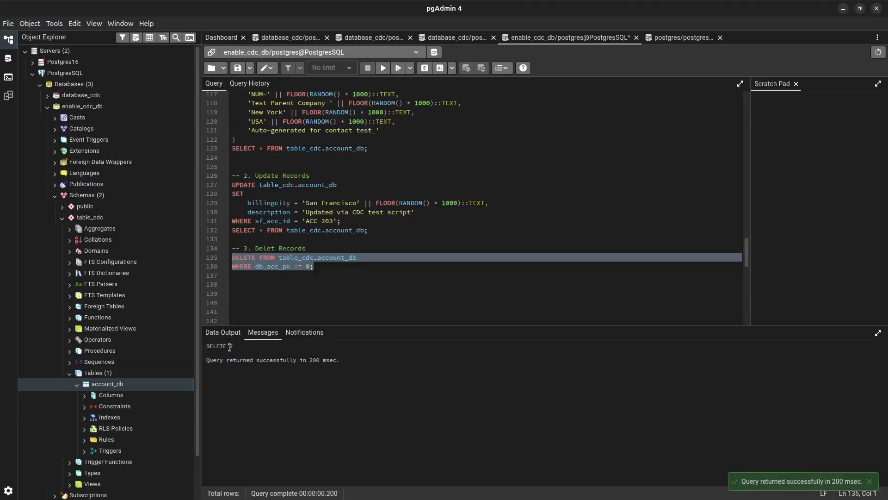
left_click_drag(230, 347, 246, 348)
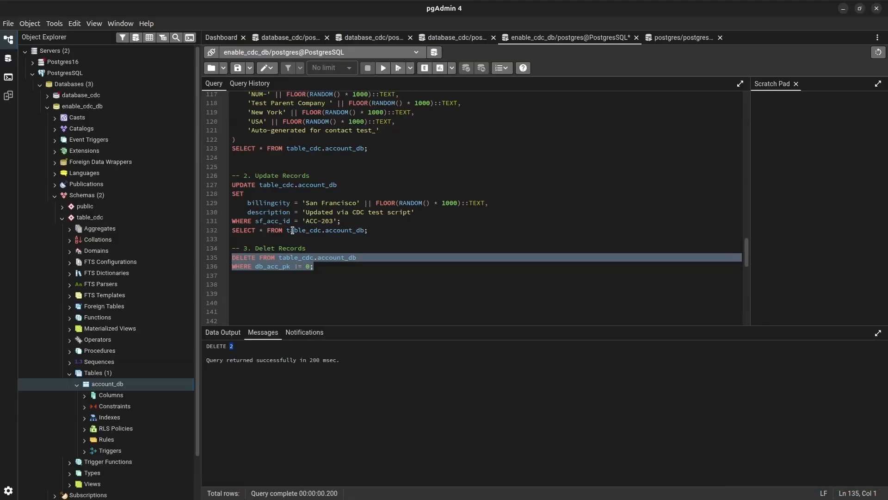
triple_click(293, 230)
left_click(384, 68)
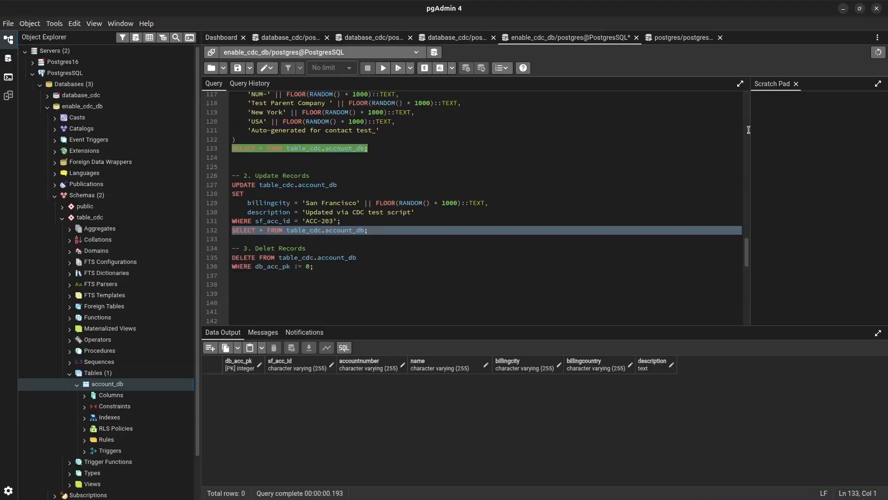
- Return to the Agent Control Board and load the Database_Integration messages in the Message Monitor
left_click(843, 9)
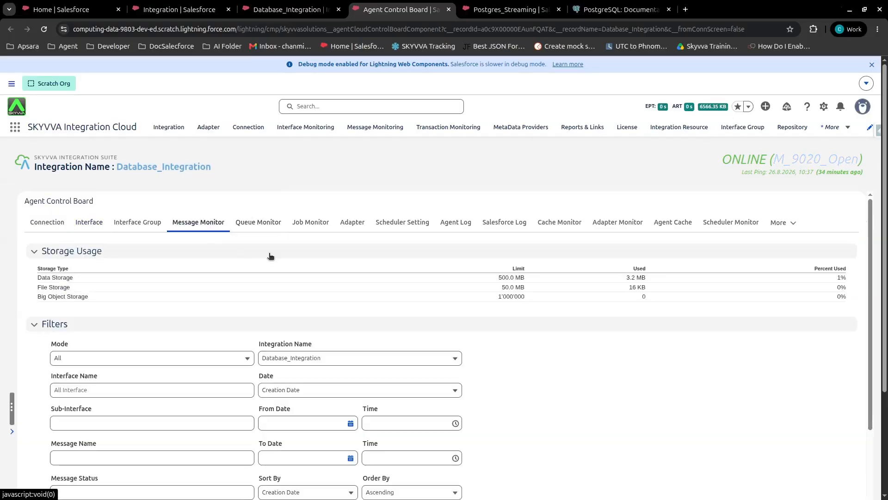
scroll(359, 313, "down", 5)
left_click(421, 352)
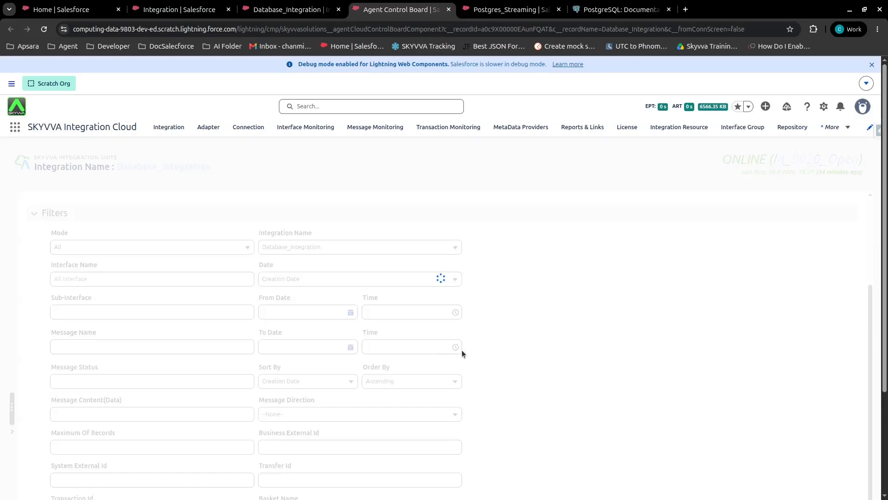
scroll(462, 349, "down", 8)
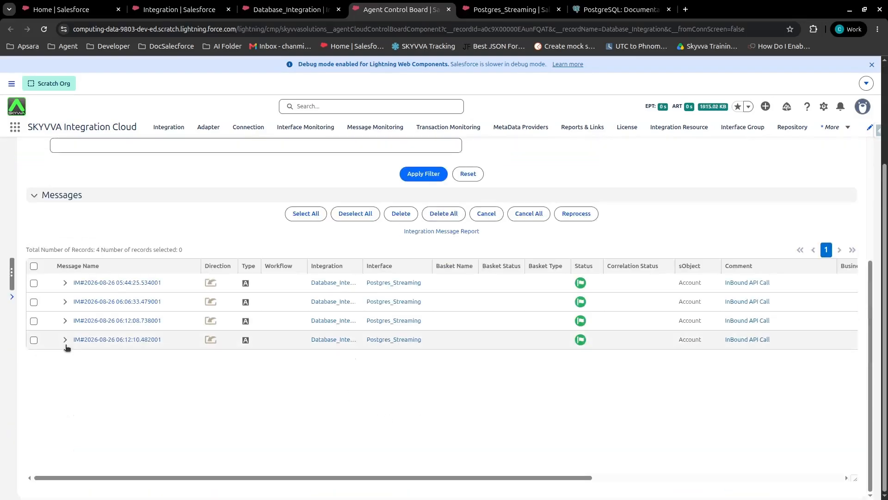
- Expand the two latest Postgres_Streaming messages and check the Comment of their child messages
left_click(65, 339)
left_click(65, 320)
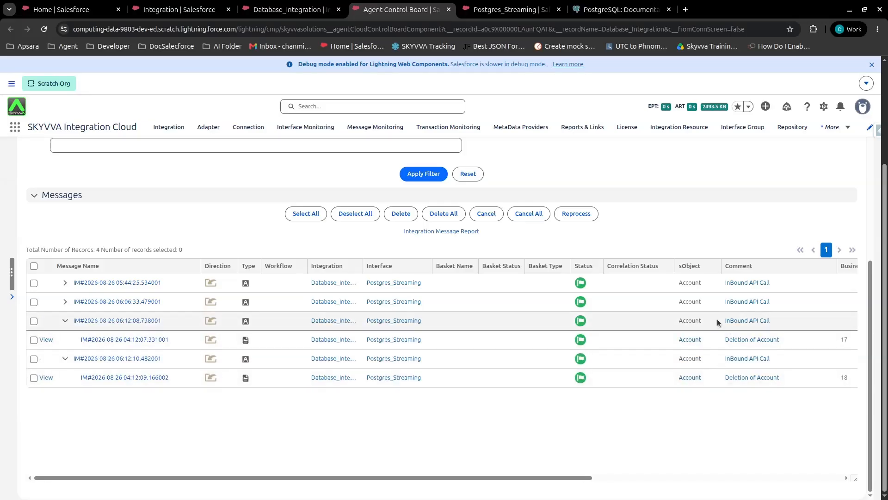
left_click_drag(731, 339, 794, 343)
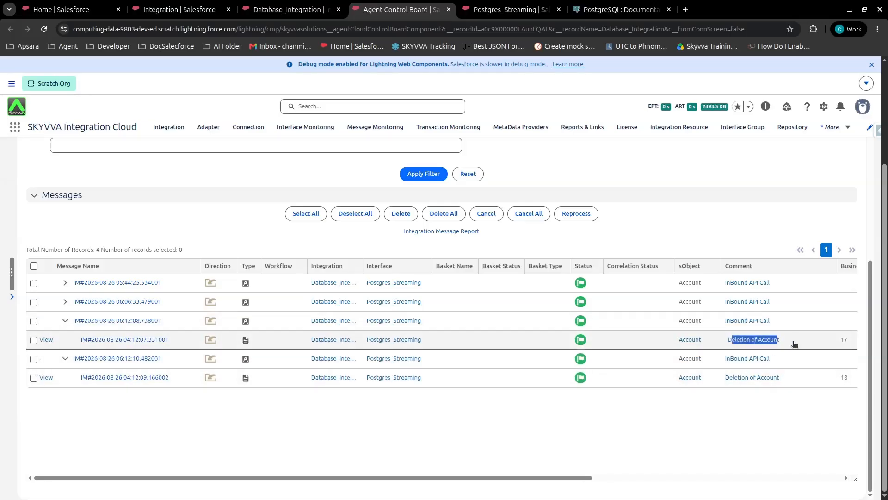
left_click(610, 298)
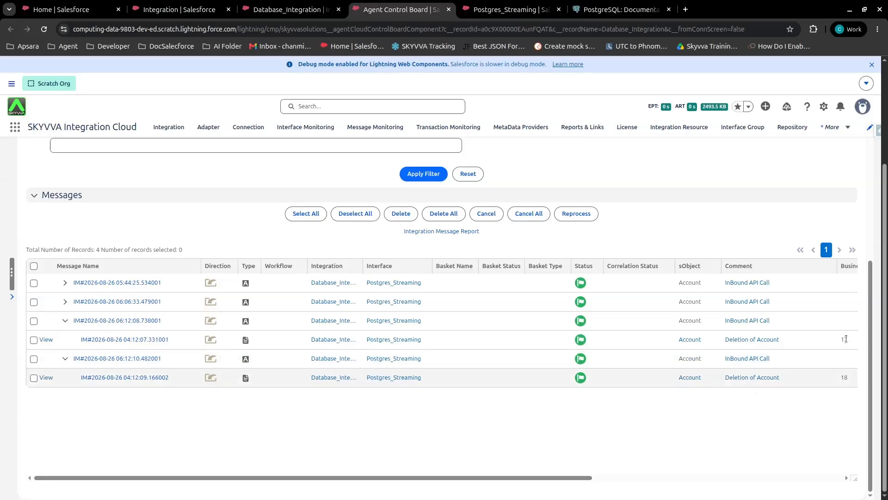
- Open the two latest parent messages in separate tabs and inspect the first one's child message, including its __SKYVVA__DBOperation data value
left_click(118, 322, "ctrl")
left_click(114, 359, "ctrl")
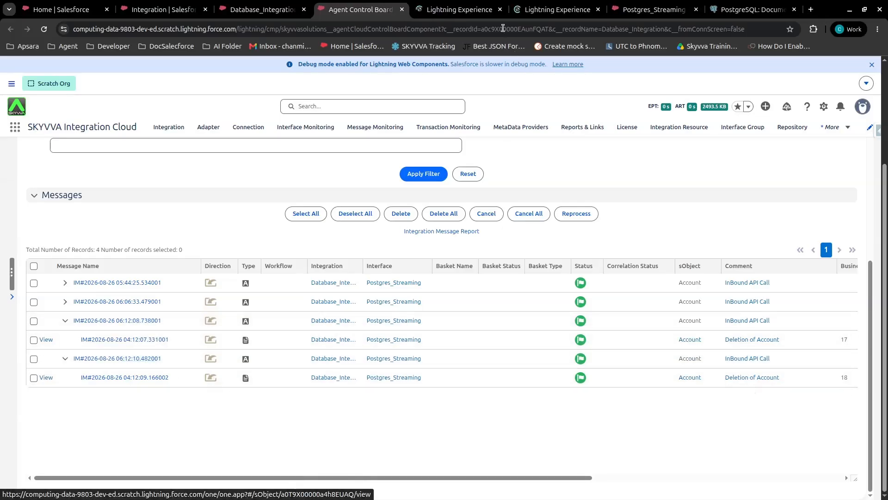
left_click(474, 13)
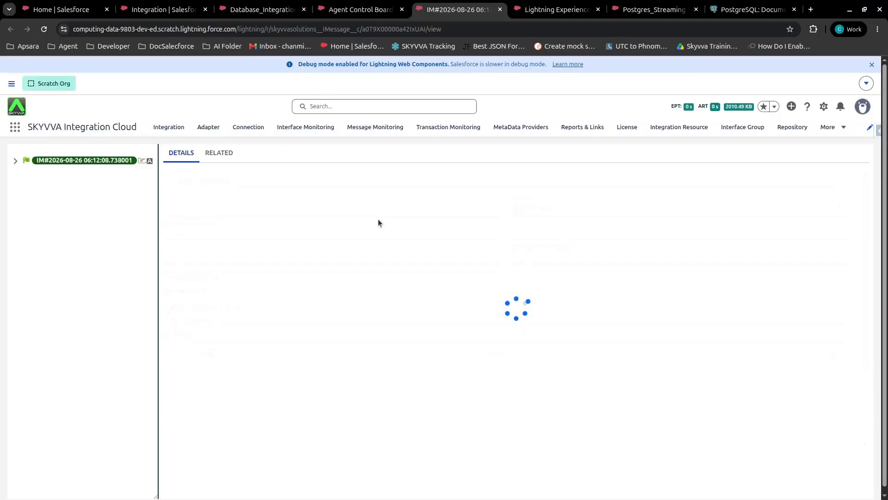
left_click(60, 173)
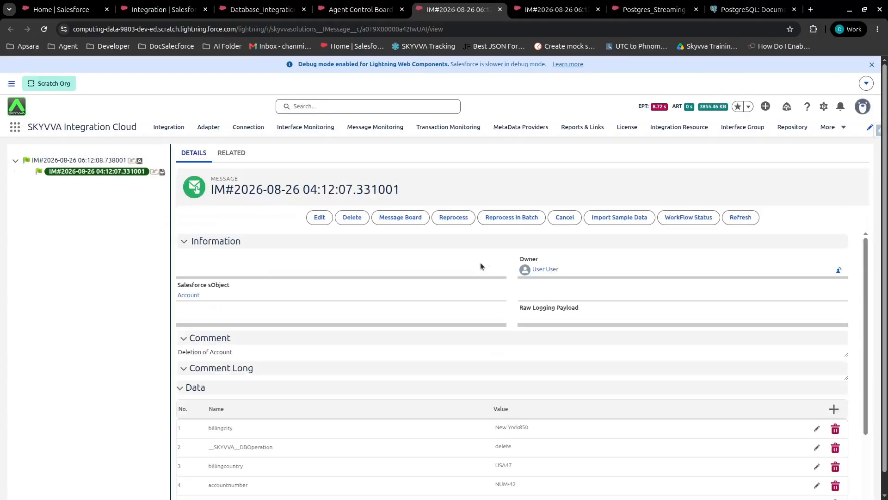
scroll(505, 259, "down", 3)
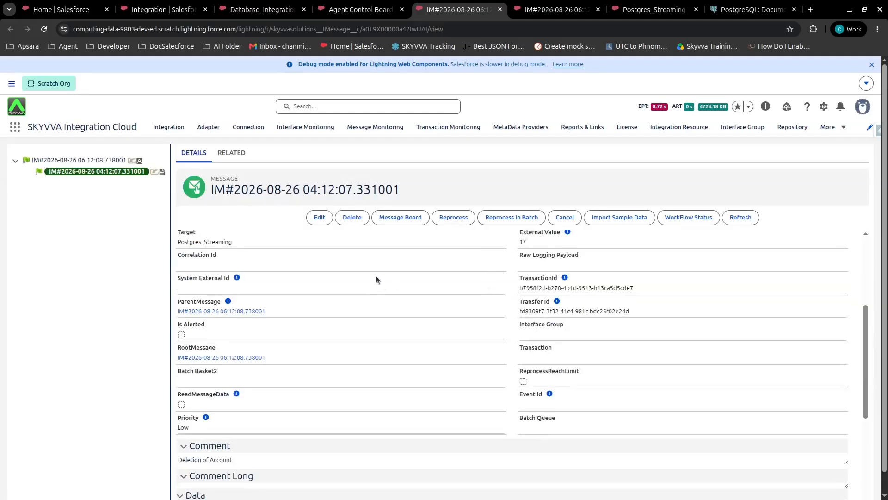
scroll(370, 286, "down", 4)
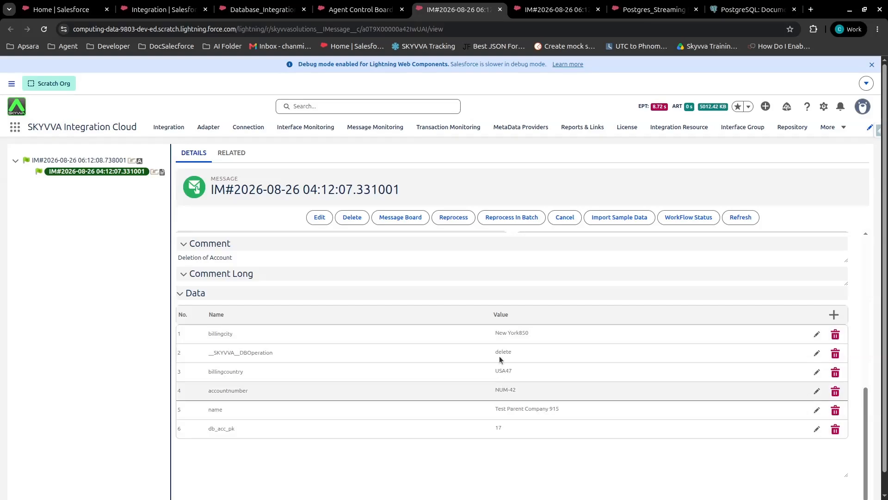
left_click_drag(494, 352, 534, 354)
scroll(415, 257, "up", 10)
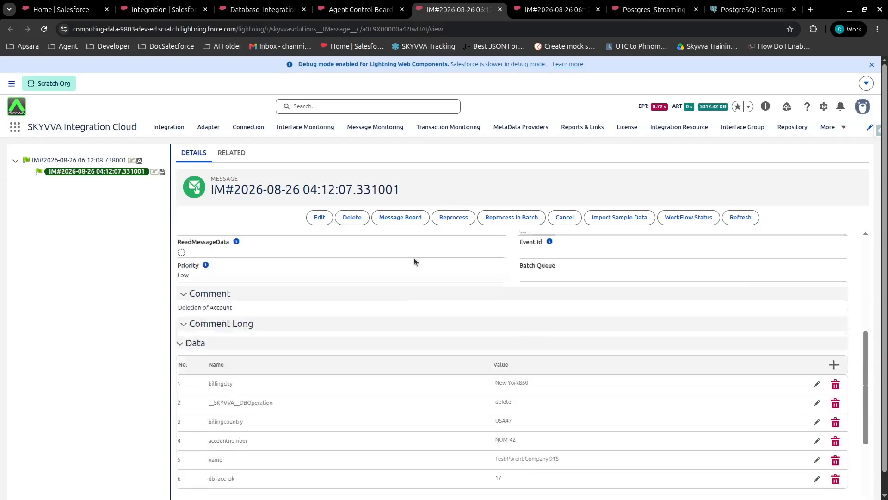